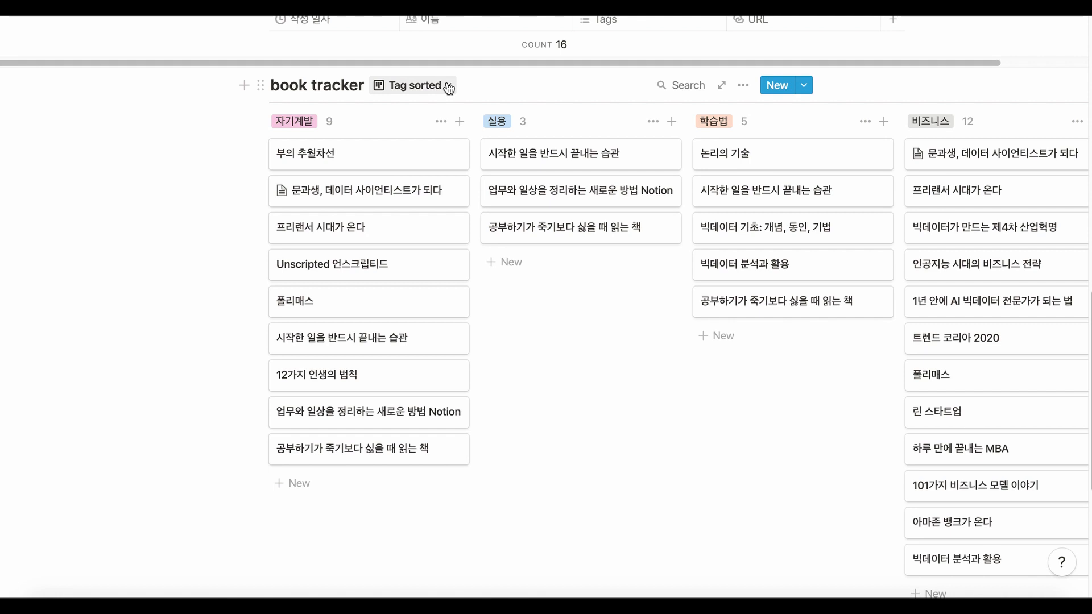
Examine the finished book tracker in its Gallery view, 책 진도표 table and Tag sorted board.
{"action": "left_click", "coordinate": [449, 86]}
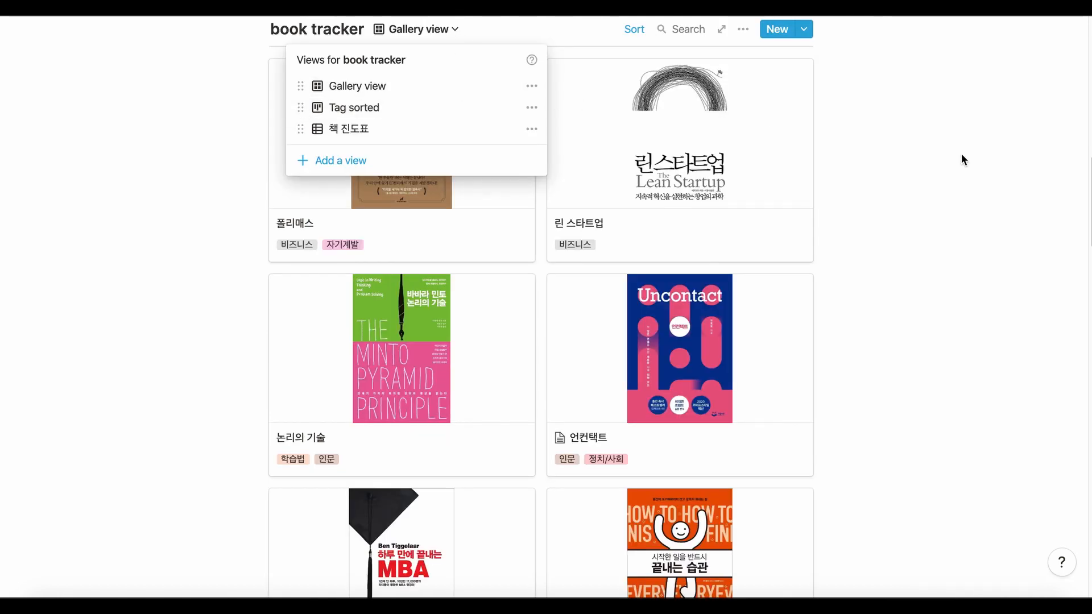
{"action": "left_click", "coordinate": [1007, 193]}
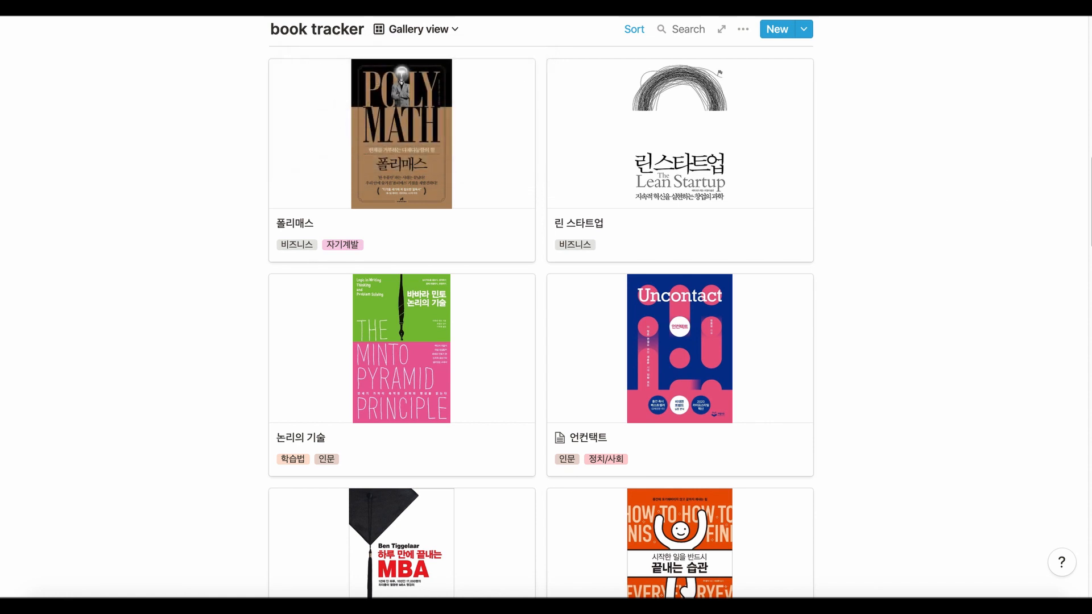
{"action": "left_click", "coordinate": [458, 30]}
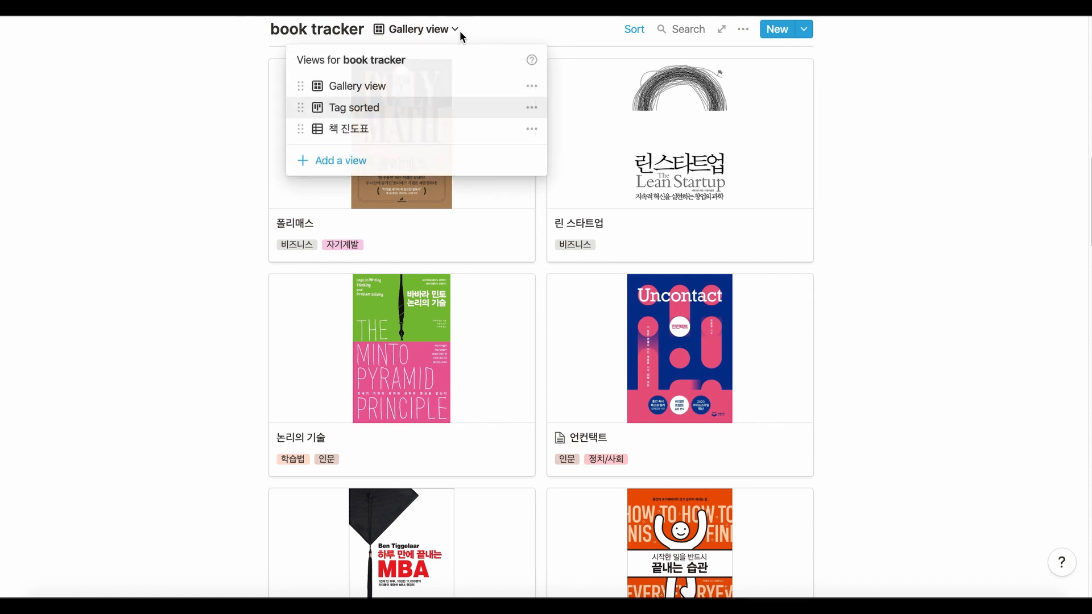
{"action": "left_click", "coordinate": [459, 126]}
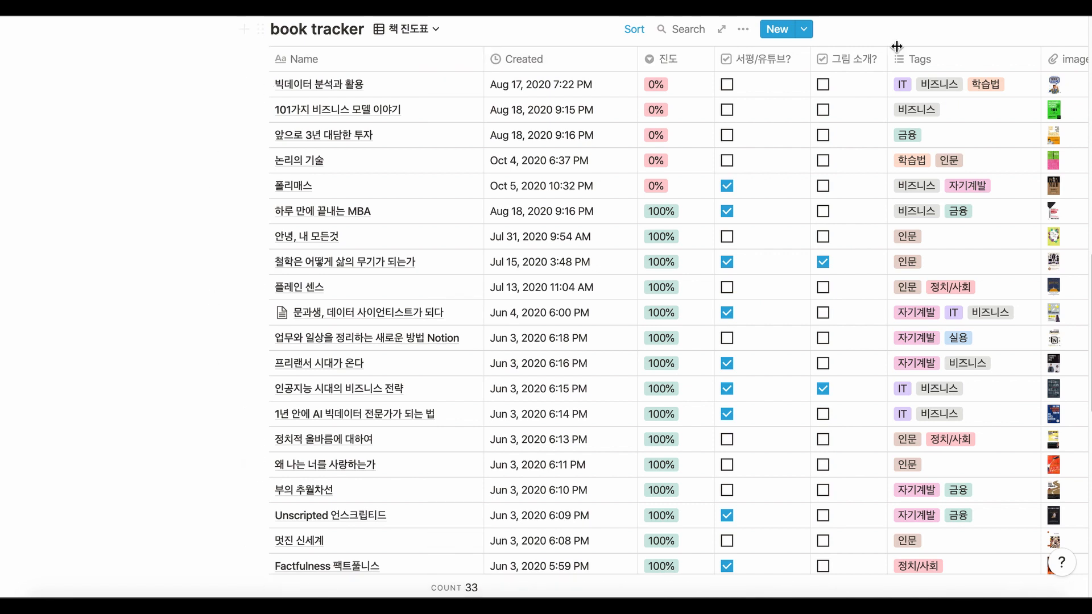
{"action": "left_click", "coordinate": [433, 33]}
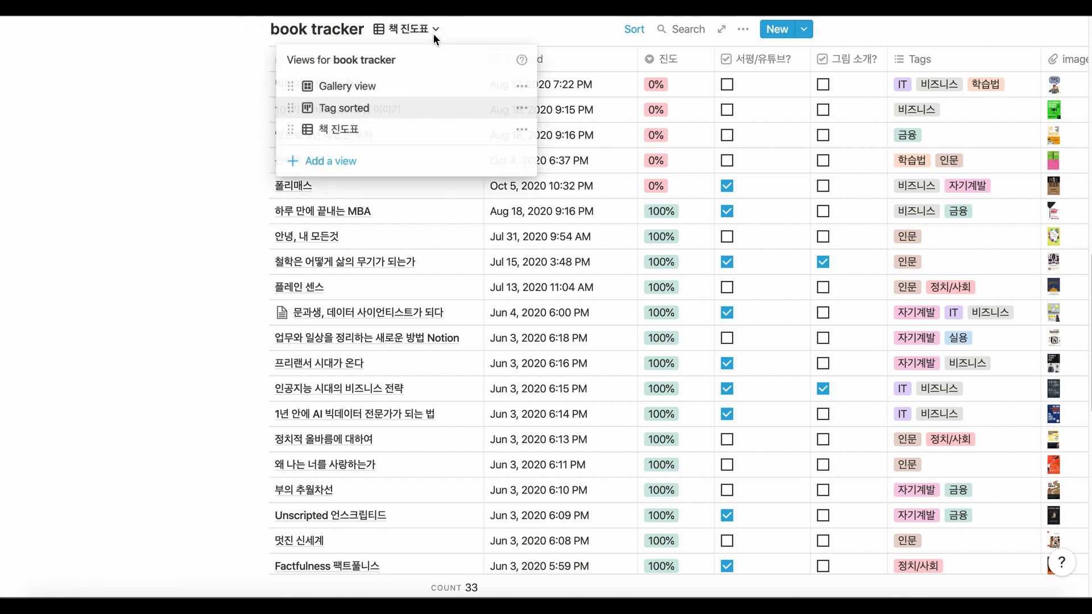
{"action": "left_click", "coordinate": [413, 114]}
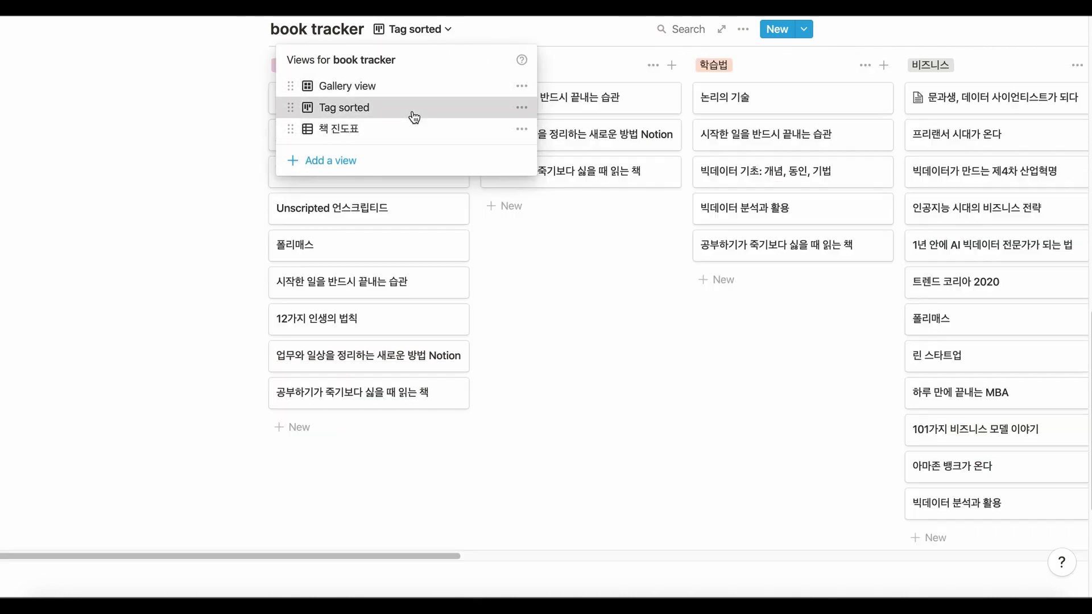
{"action": "left_click_drag", "start_coordinate": [429, 555], "coordinate": [428, 556]}
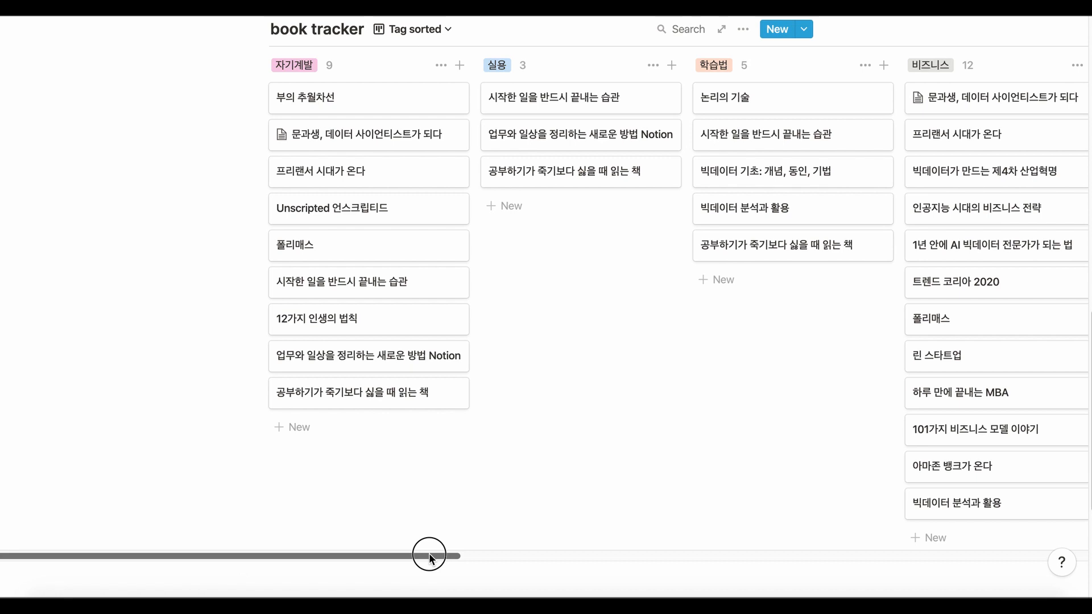
{"action": "left_click_drag", "start_coordinate": [428, 555], "coordinate": [140, 551]}
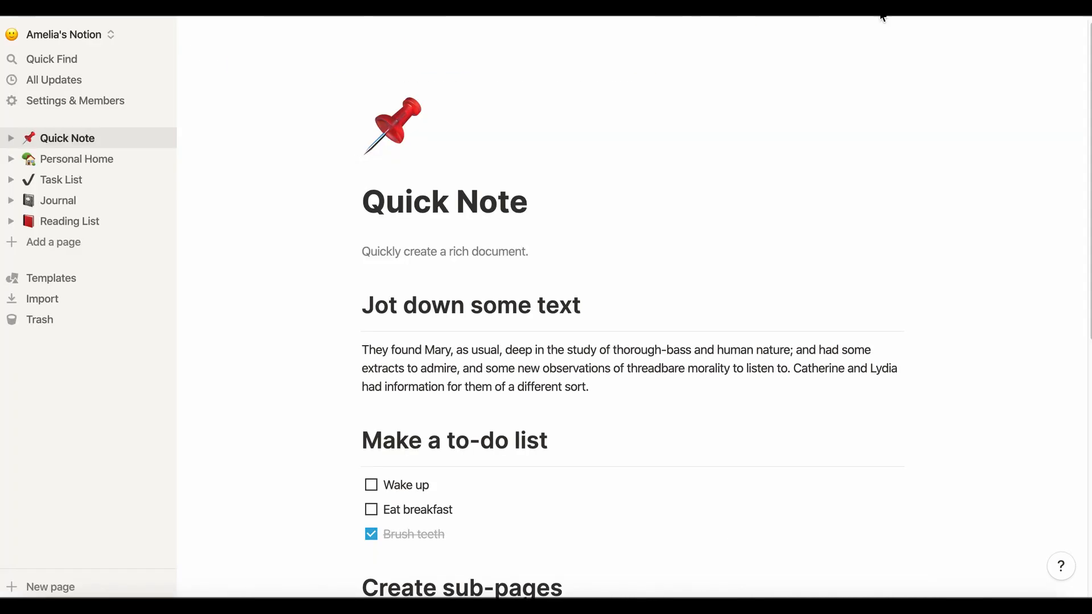
Add a new empty page with an icon and change the icon to the stack-of-books emoji, searching for "book".
{"action": "left_click", "coordinate": [104, 251]}
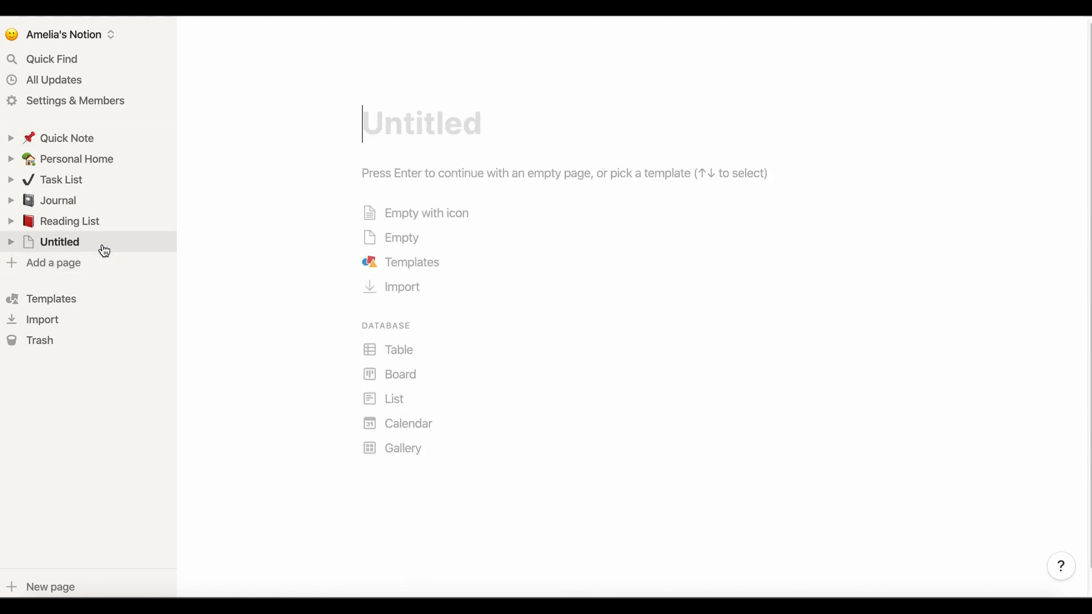
{"action": "left_click", "coordinate": [530, 223]}
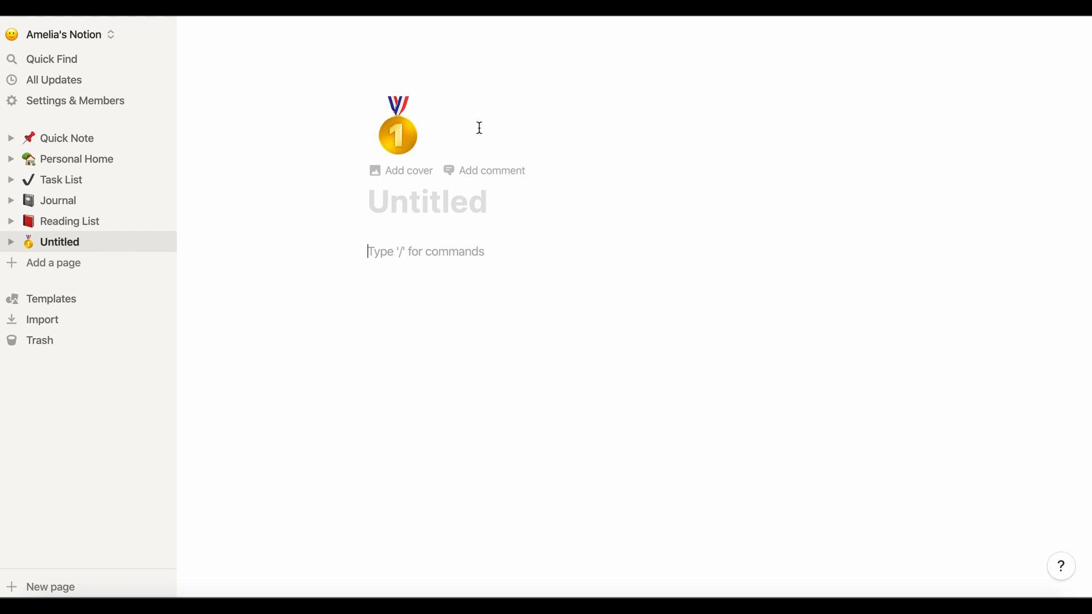
{"action": "left_click", "coordinate": [414, 135]}
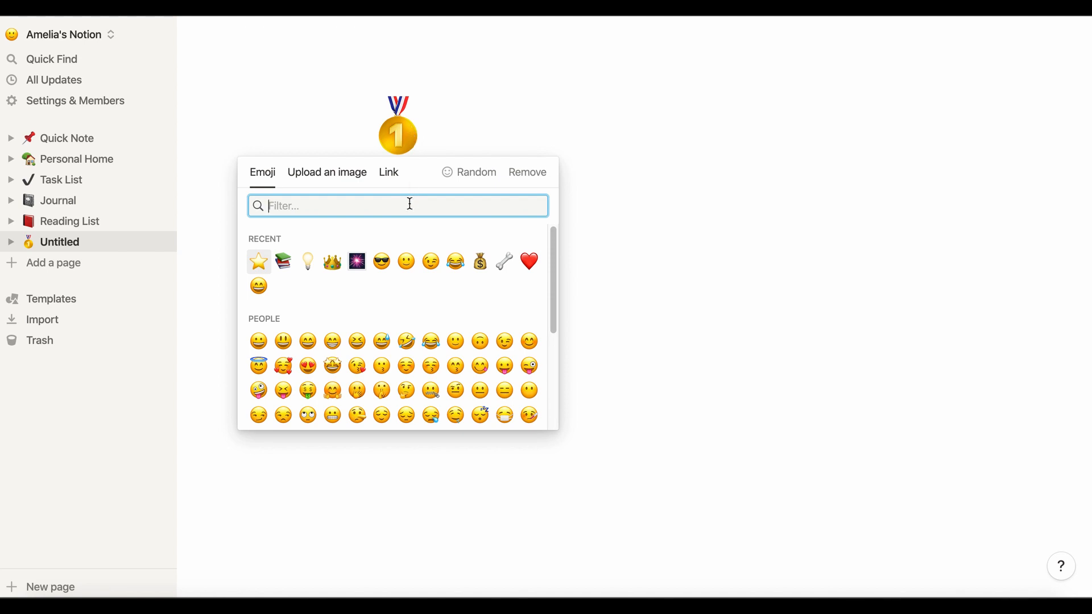
{"action": "type", "text": "w"}
{"action": "key", "text": "BackSpace"}
{"action": "type", "text": "book"}
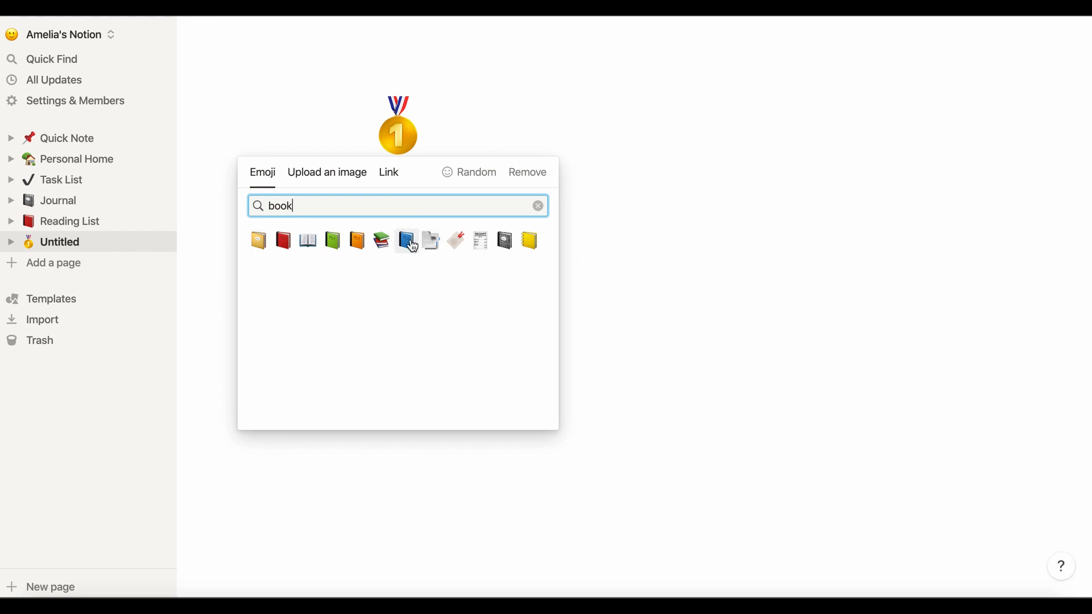
{"action": "left_click", "coordinate": [382, 240]}
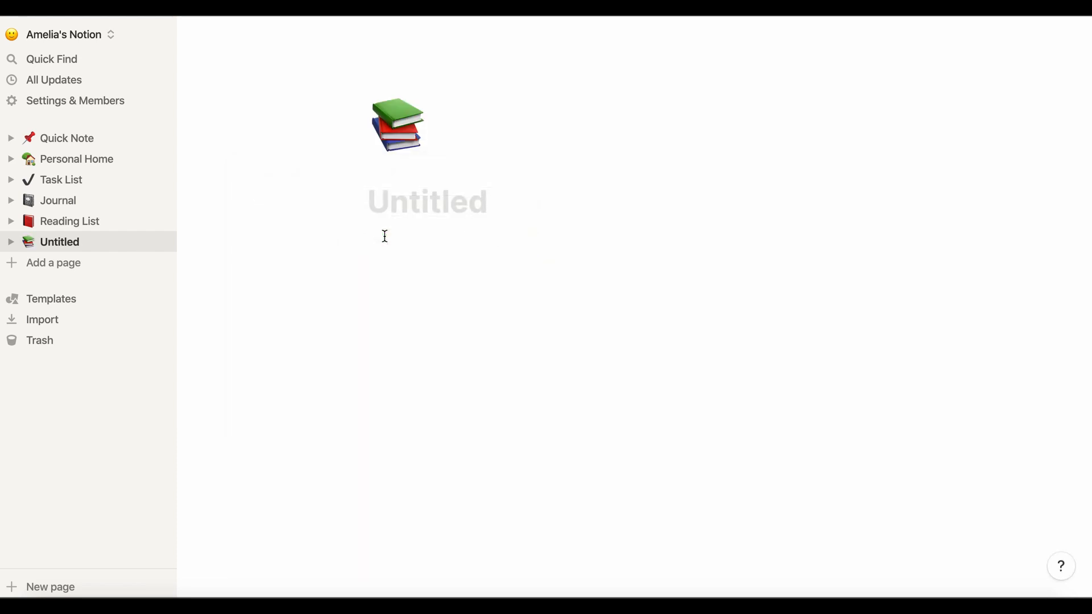
Title the new page "Book Diary".
{"action": "left_click", "coordinate": [494, 209]}
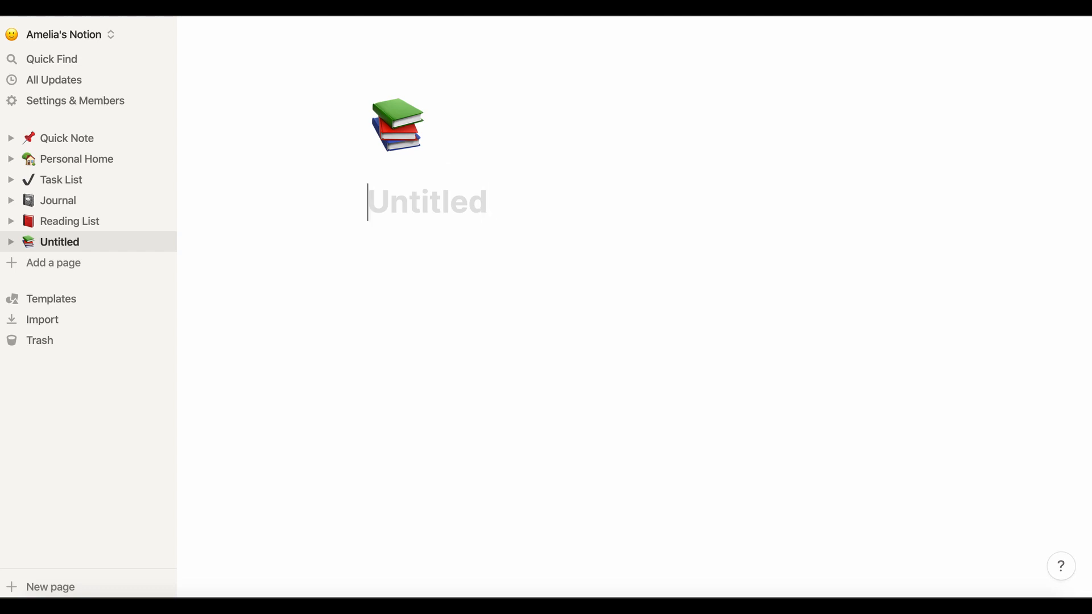
{"action": "type", "text": "Book Diary"}
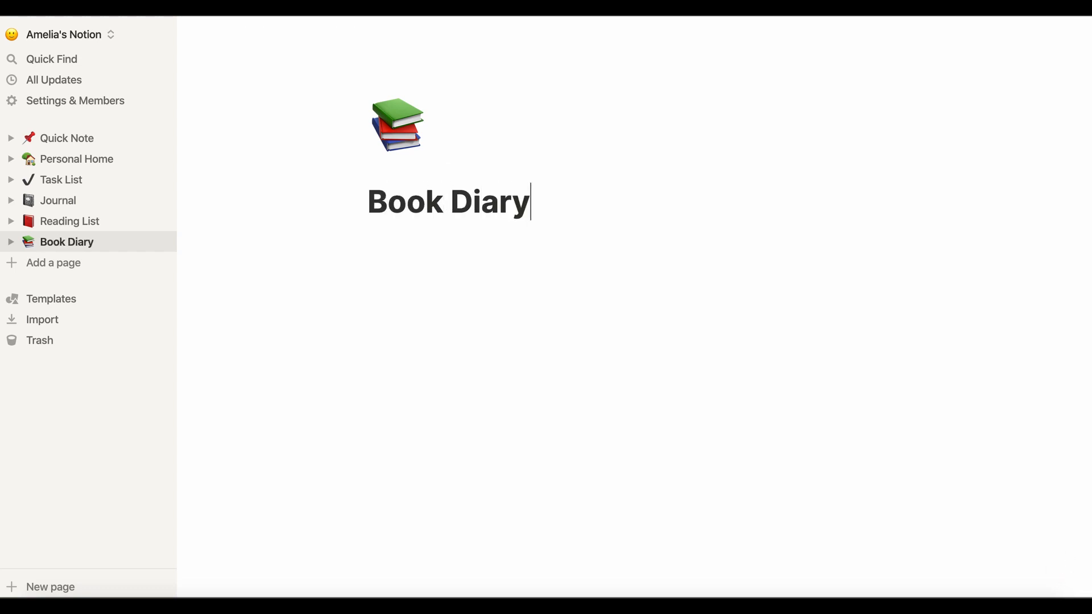
{"action": "left_click", "coordinate": [490, 255]}
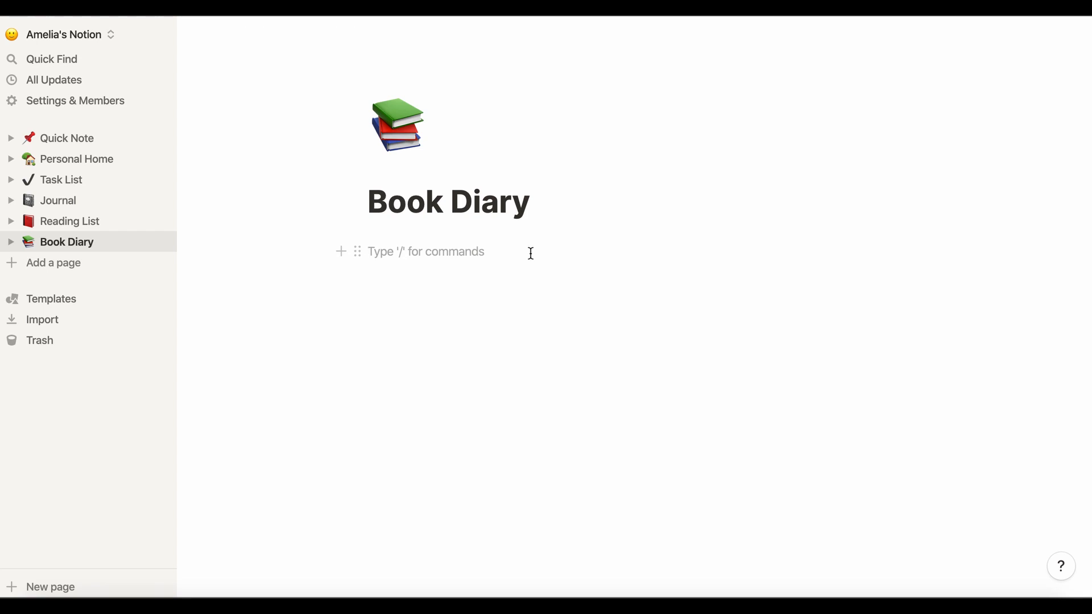
Insert an inline gallery database in the body of the Book Diary page.
{"action": "left_click", "coordinate": [341, 251]}
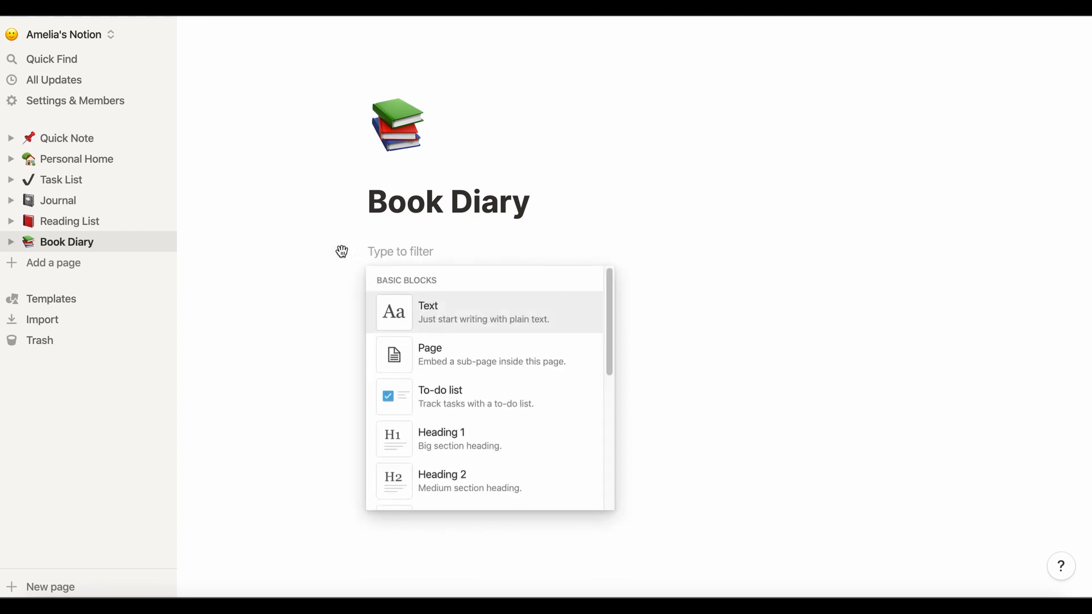
{"action": "left_click", "coordinate": [431, 251]}
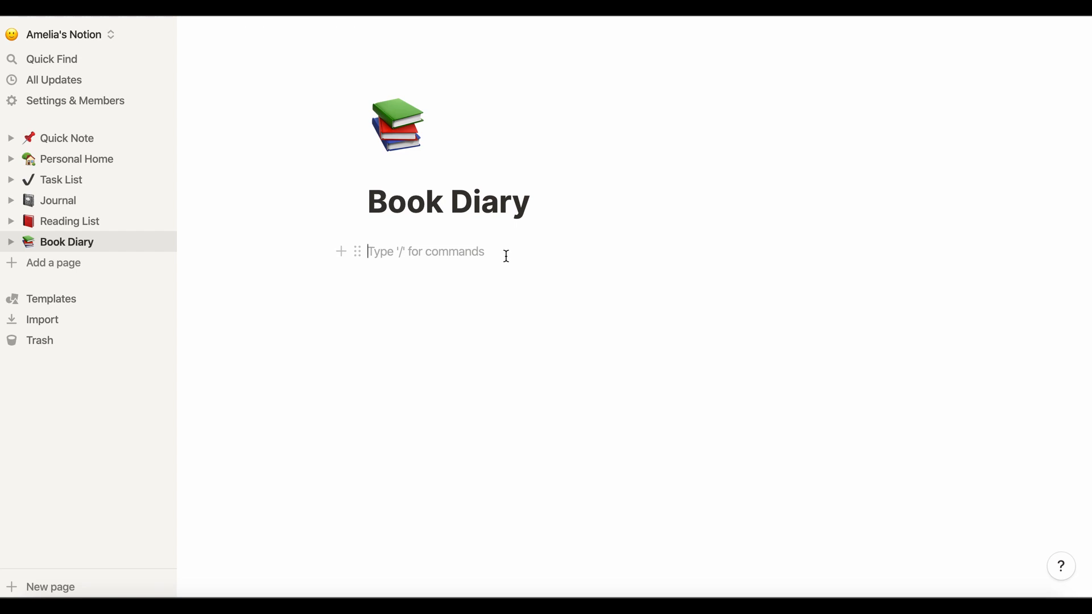
{"action": "type", "text": "/"}
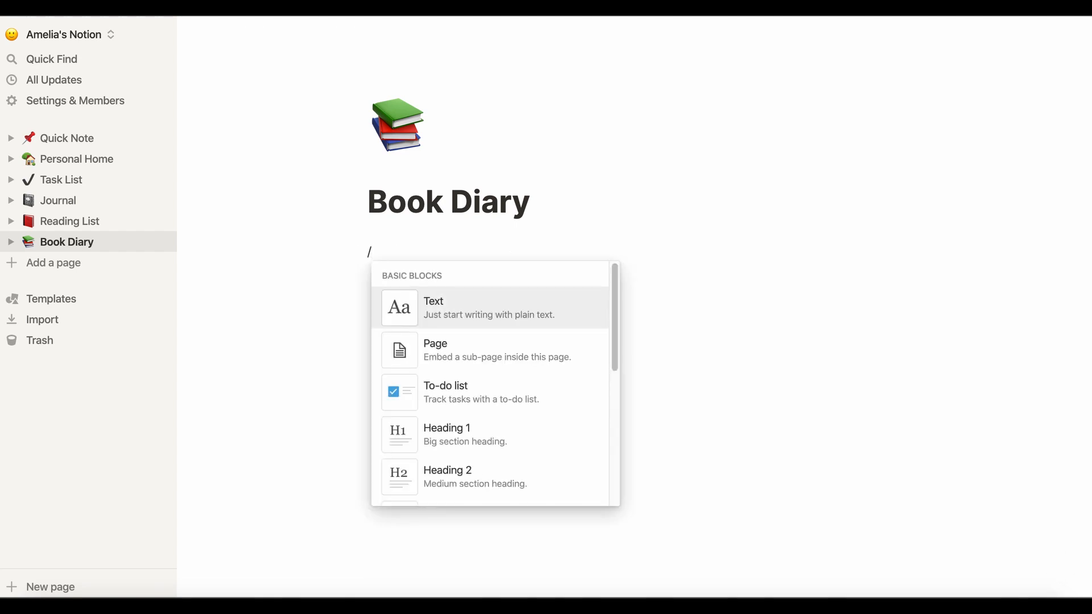
{"action": "left_click_drag", "start_coordinate": [616, 299], "coordinate": [586, 490]}
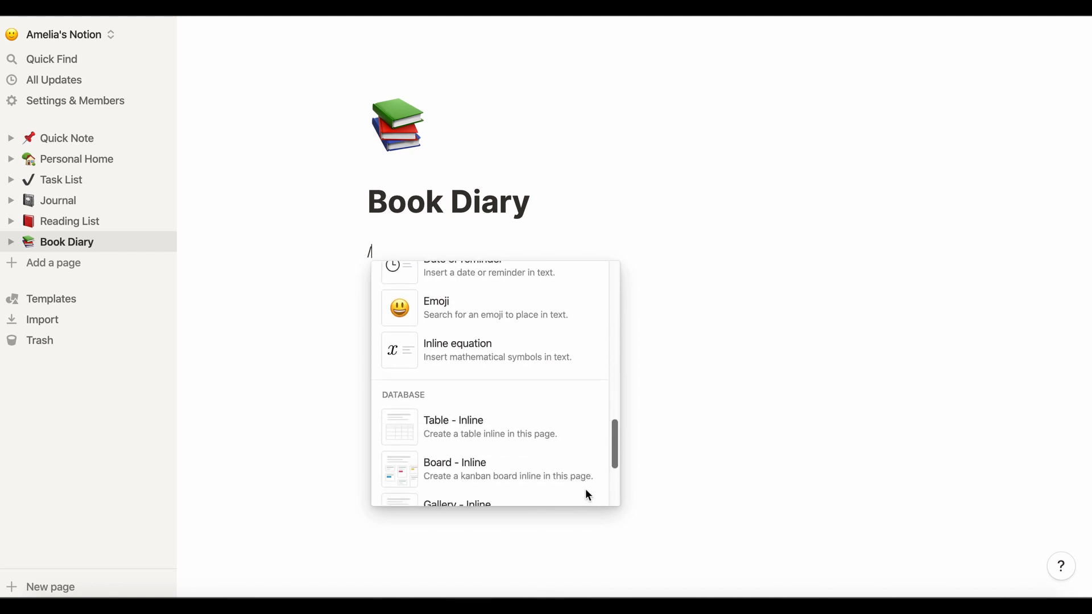
{"action": "scroll", "coordinate": [560, 472], "scroll_direction": "down", "scroll_amount": 1}
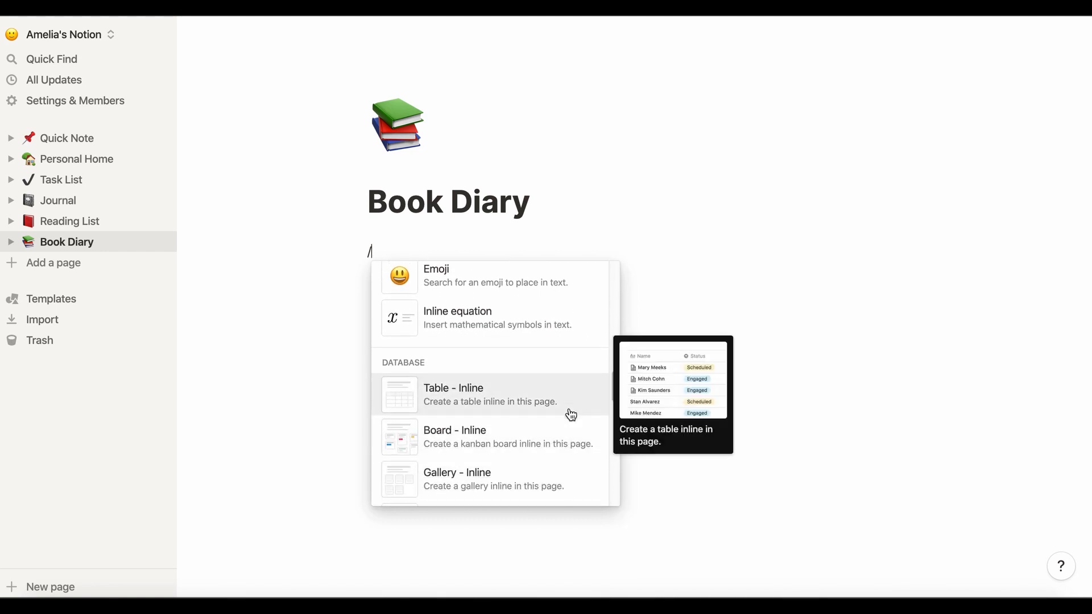
{"action": "left_click", "coordinate": [560, 472]}
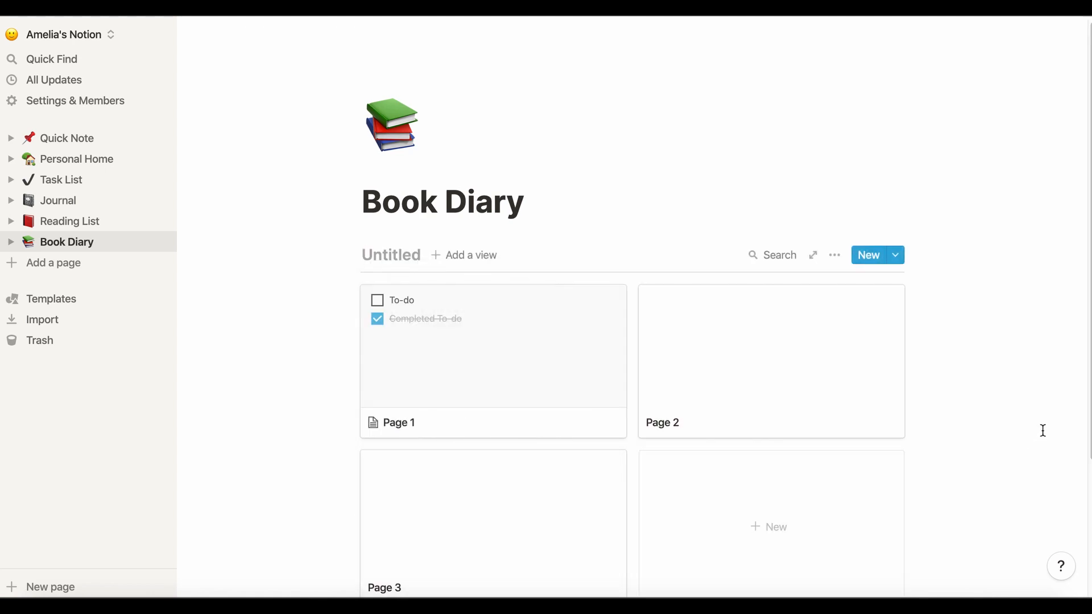
Name the gallery database "book tracker".
{"action": "type", "text": "bok"}
{"action": "key", "text": "BackSpace"}
{"action": "type", "text": "ok"}
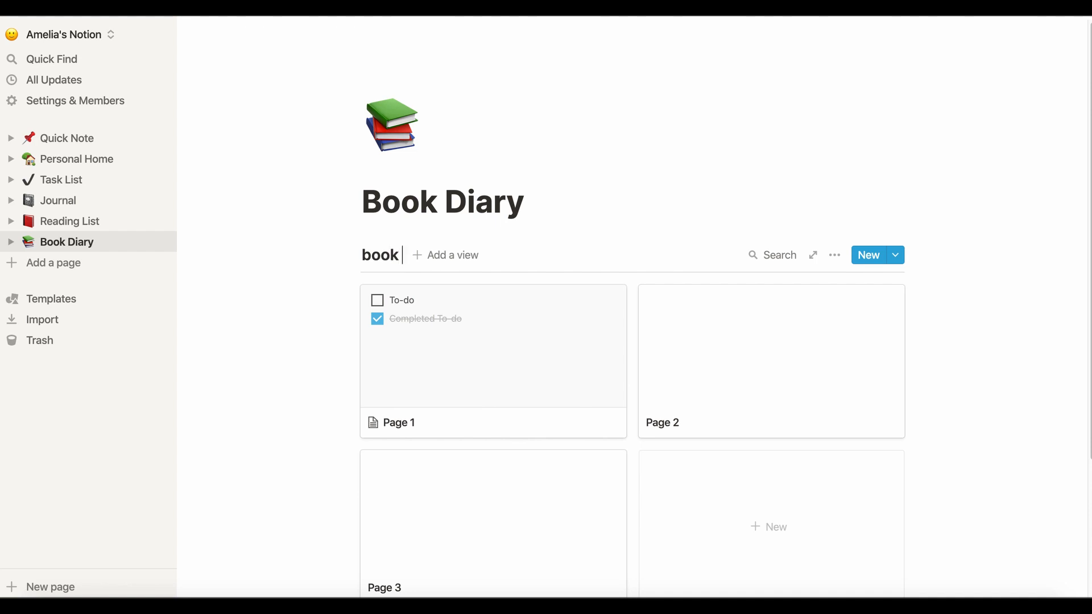
{"action": "type", "text": " tracker"}
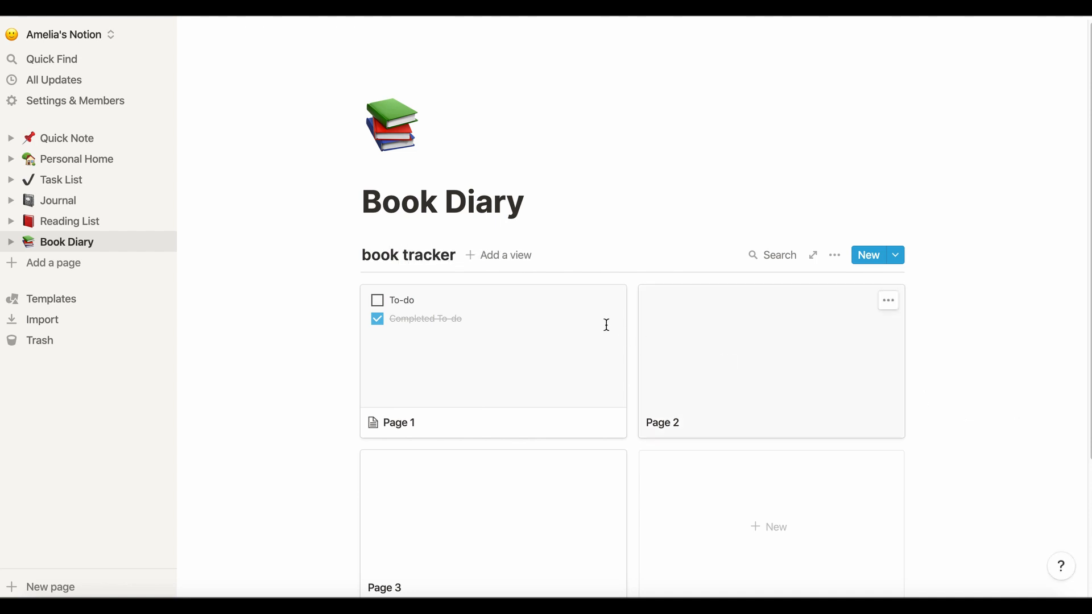
Add a table view named "책 진도표" to the book tracker database.
{"action": "left_click", "coordinate": [528, 263]}
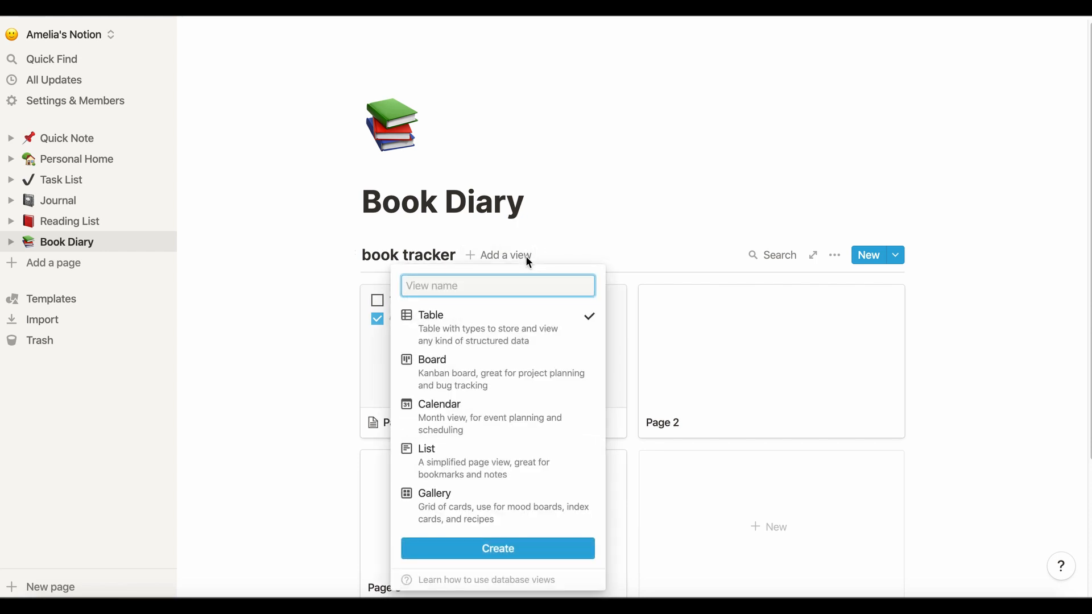
{"action": "type", "text": "채ㄱ 진도표"}
{"action": "key", "text": "Return"}
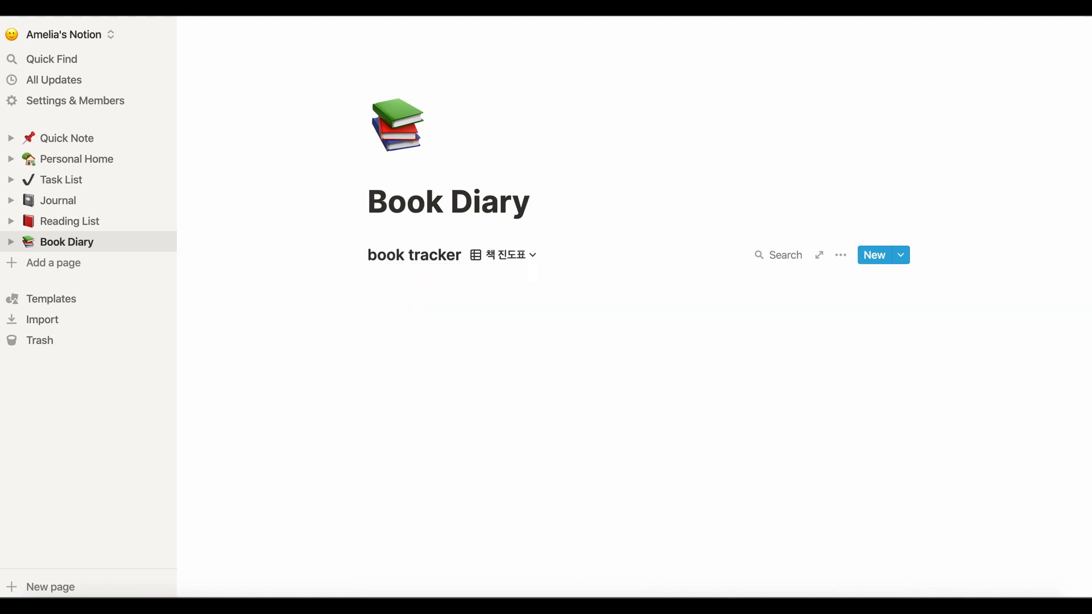
Add a board view named "태그 분류" to the book tracker database.
{"action": "left_click", "coordinate": [512, 256]}
{"action": "left_click", "coordinate": [444, 364]}
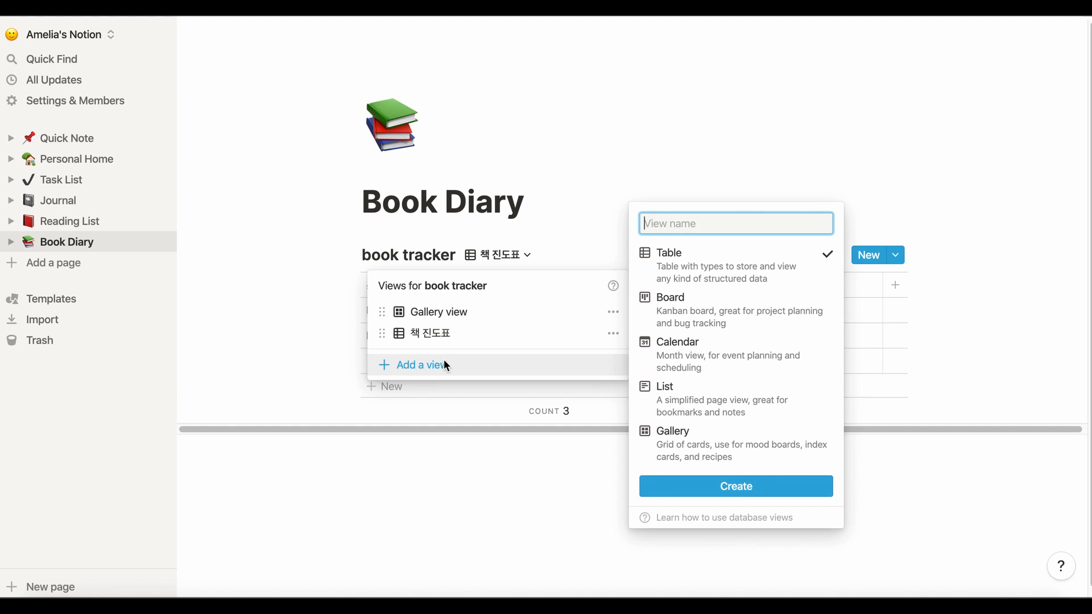
{"action": "left_click", "coordinate": [742, 313]}
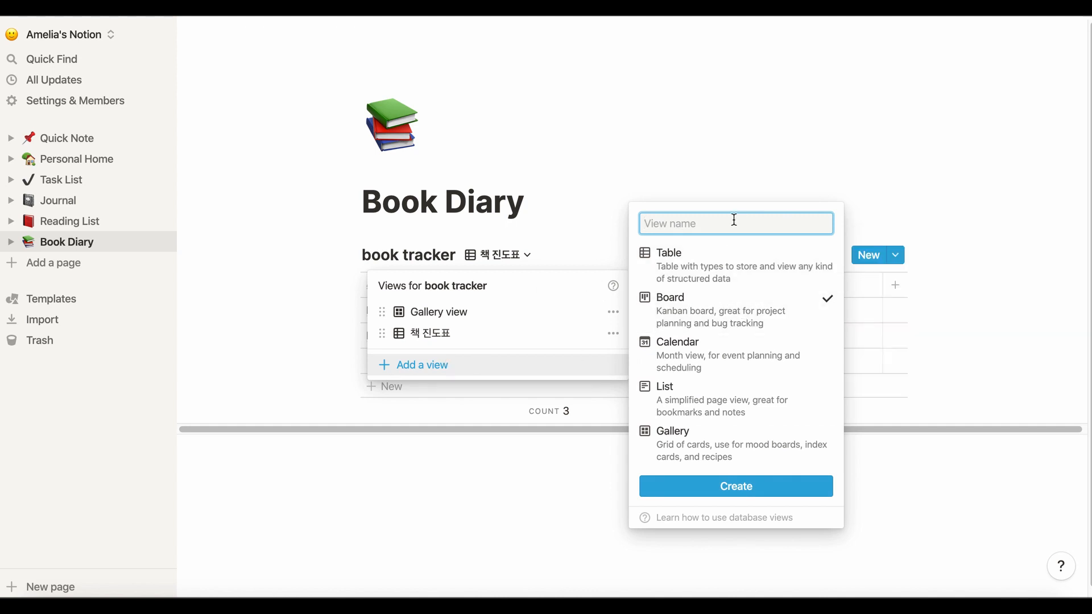
{"action": "type", "text": "태그 분류"}
{"action": "left_click", "coordinate": [766, 486]}
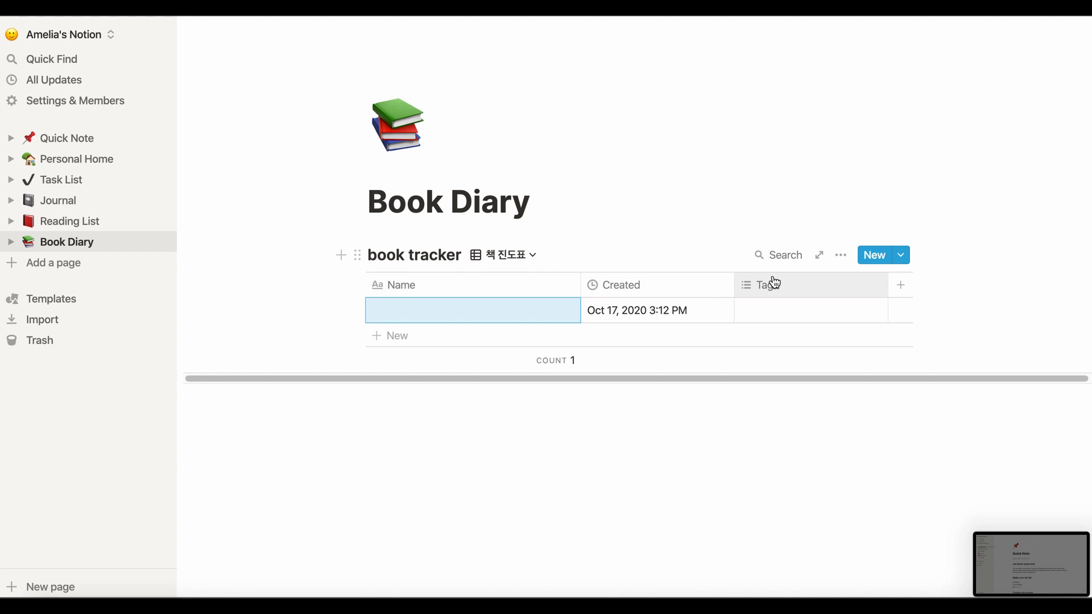
Add a multi-select column named "진도" to the 책 진도표 table and place it before the Tags column.
{"action": "left_click", "coordinate": [901, 286]}
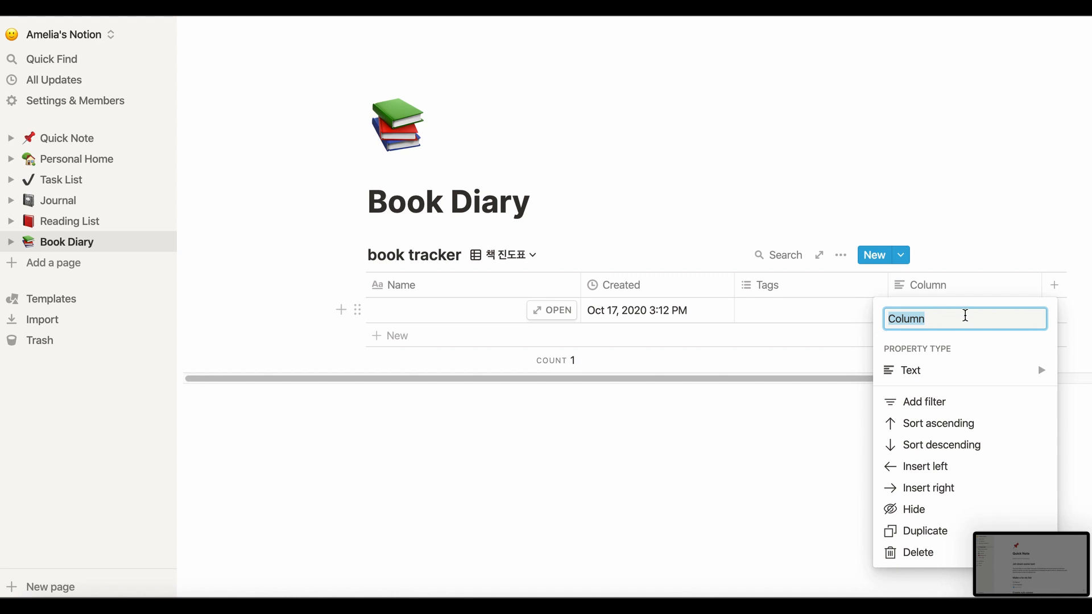
{"action": "type", "text": "진도"}
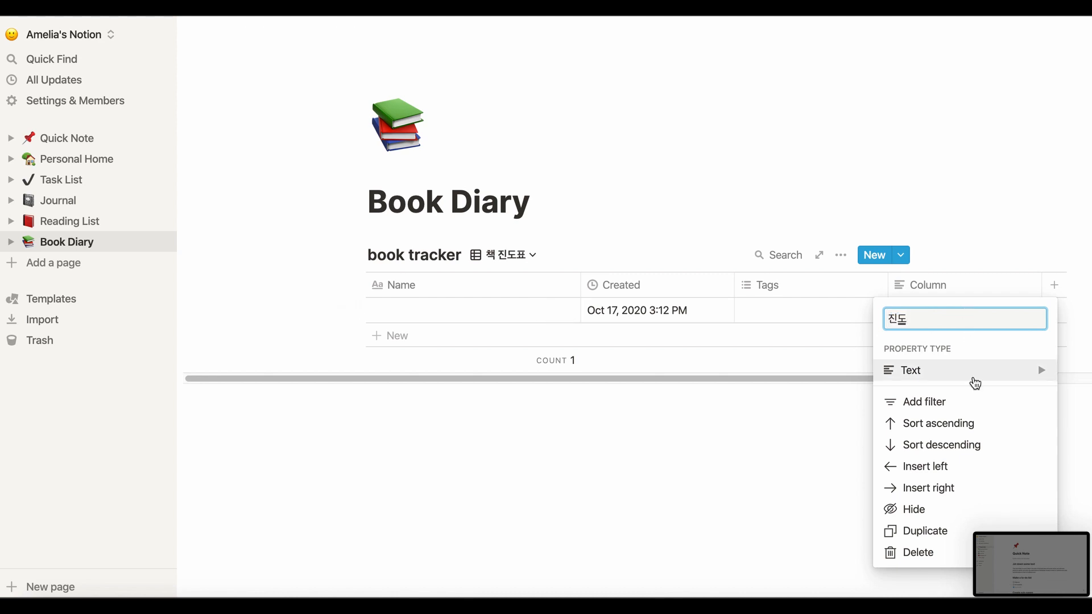
{"action": "left_click", "coordinate": [966, 377]}
{"action": "left_click", "coordinate": [827, 301]}
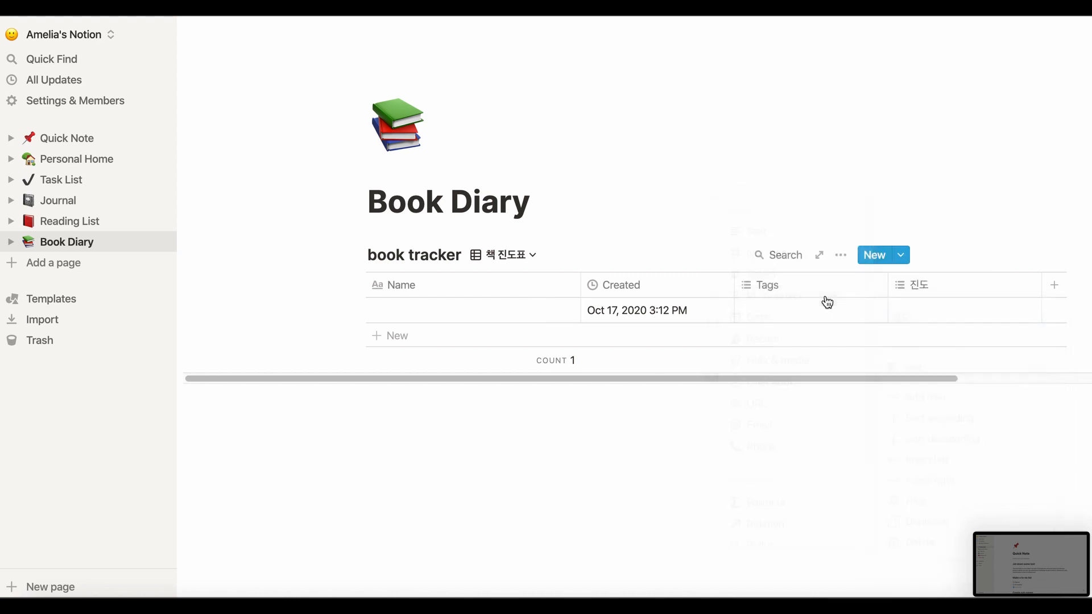
{"action": "left_click_drag", "start_coordinate": [946, 292], "coordinate": [815, 295]}
Add a checkbox column named "서평/기록?" after the Tags column of the 책 진도표 table.
{"action": "left_click_drag", "start_coordinate": [879, 378], "coordinate": [941, 379]}
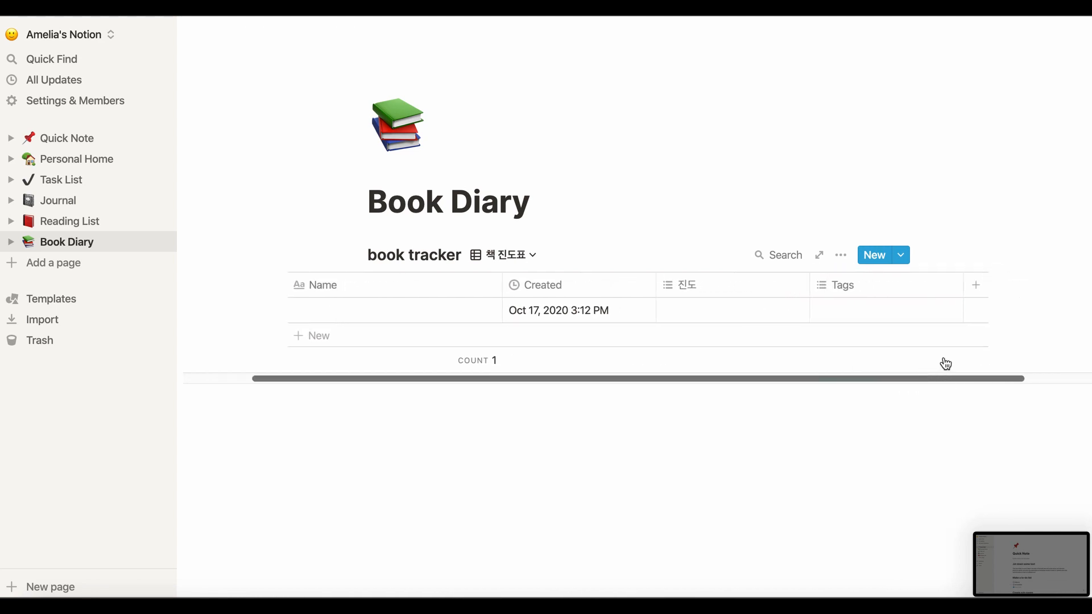
{"action": "left_click", "coordinate": [973, 285]}
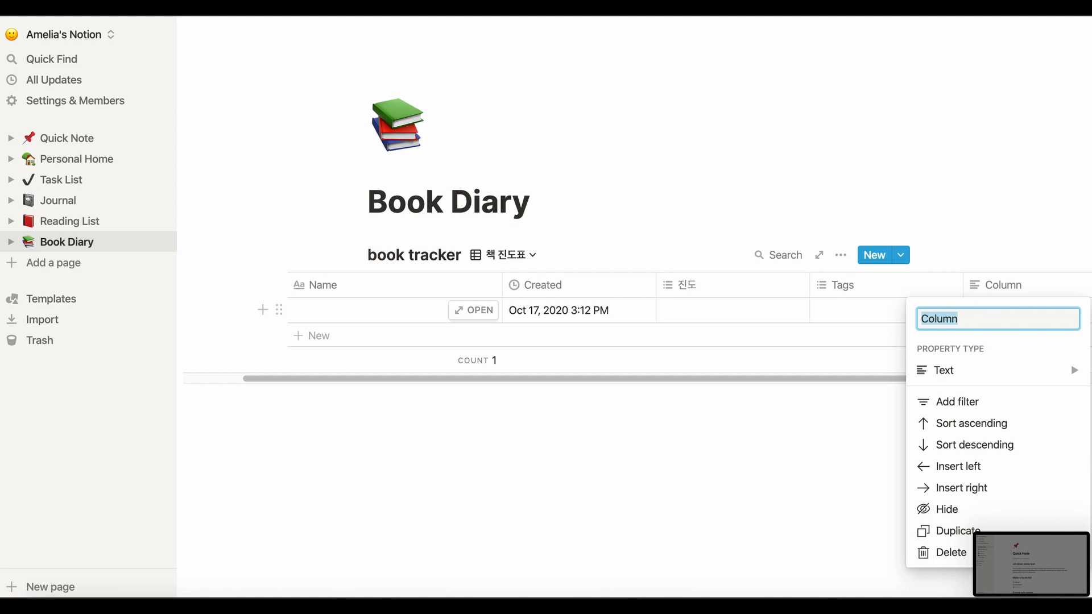
{"action": "type", "text": "서평/기록?"}
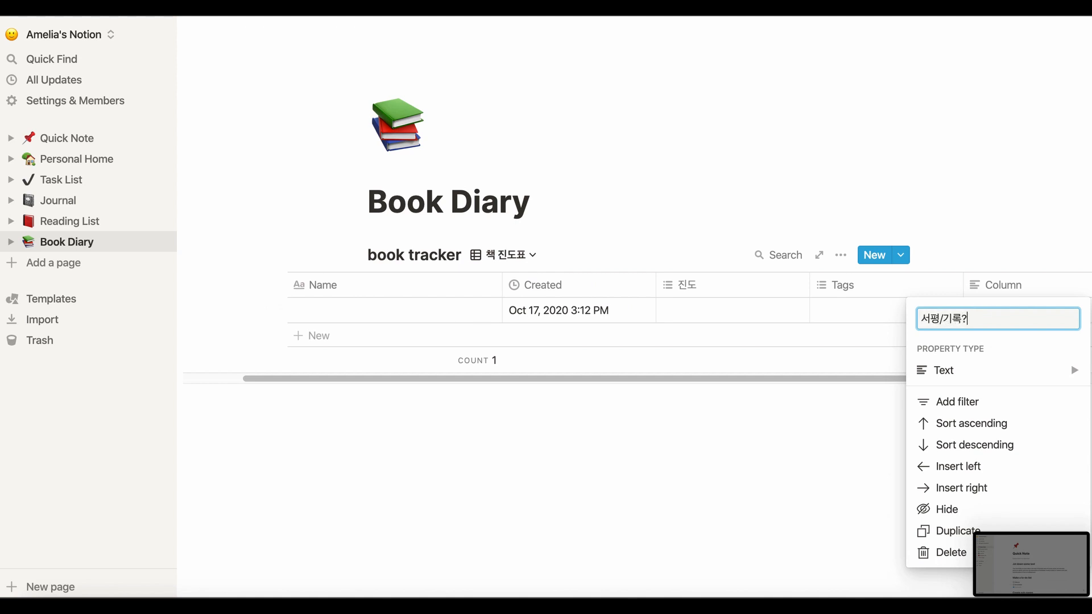
{"action": "mouse_move", "coordinate": [977, 368]}
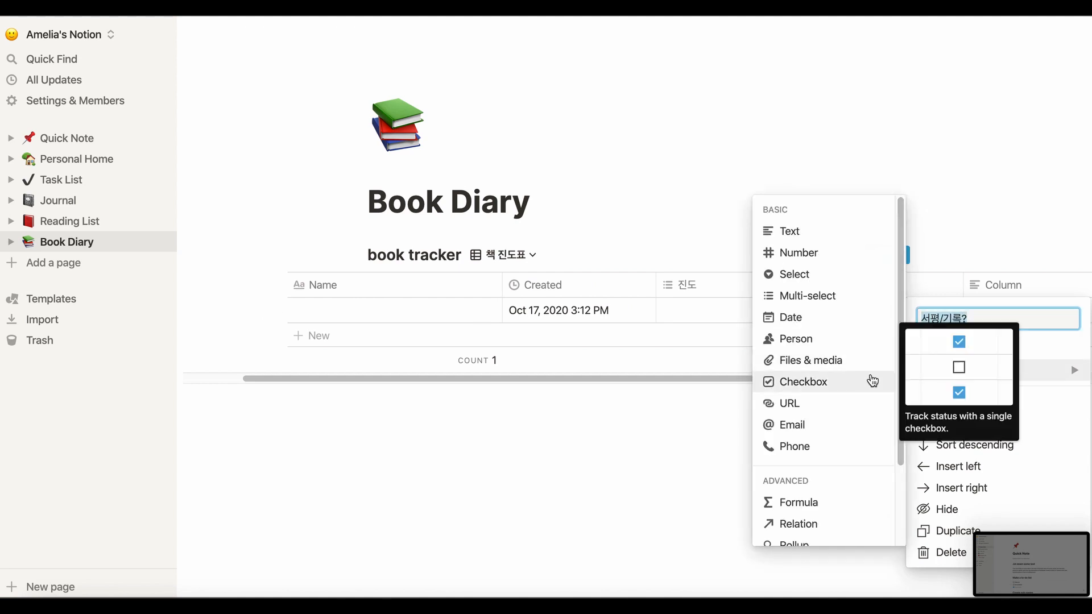
{"action": "left_click", "coordinate": [871, 380]}
Add a Files & media column named "image" after the 서평/기록? column.
{"action": "left_click_drag", "start_coordinate": [909, 380], "coordinate": [1016, 385]}
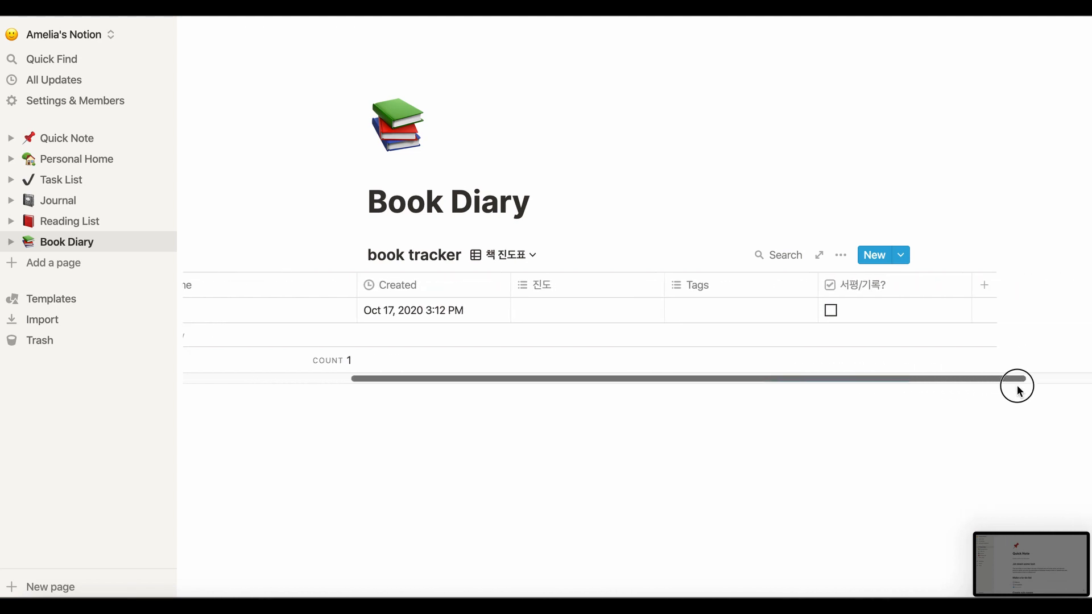
{"action": "left_click", "coordinate": [983, 286]}
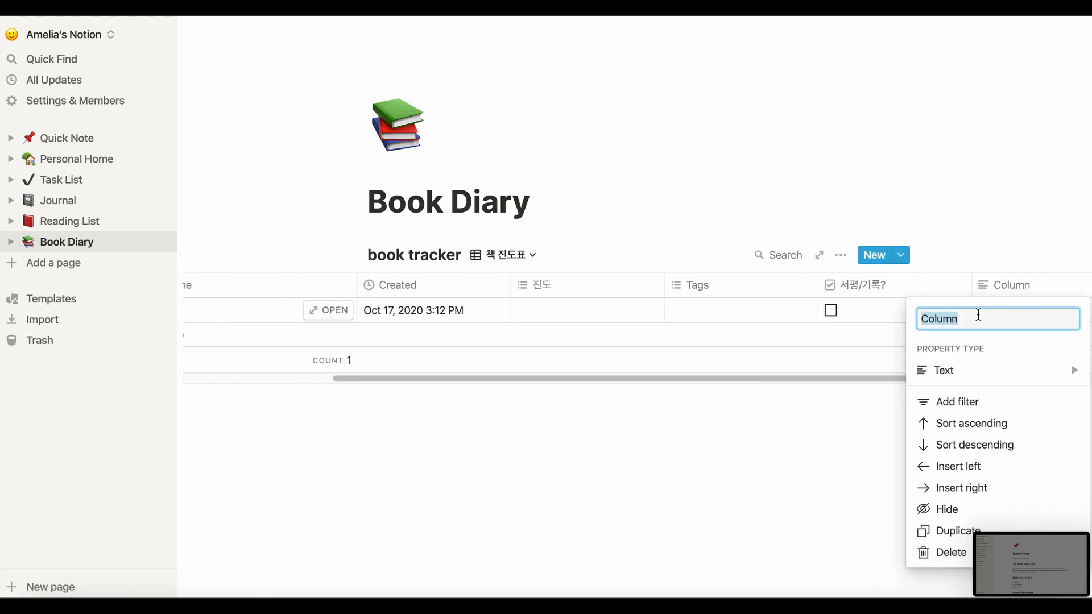
{"action": "type", "text": "image"}
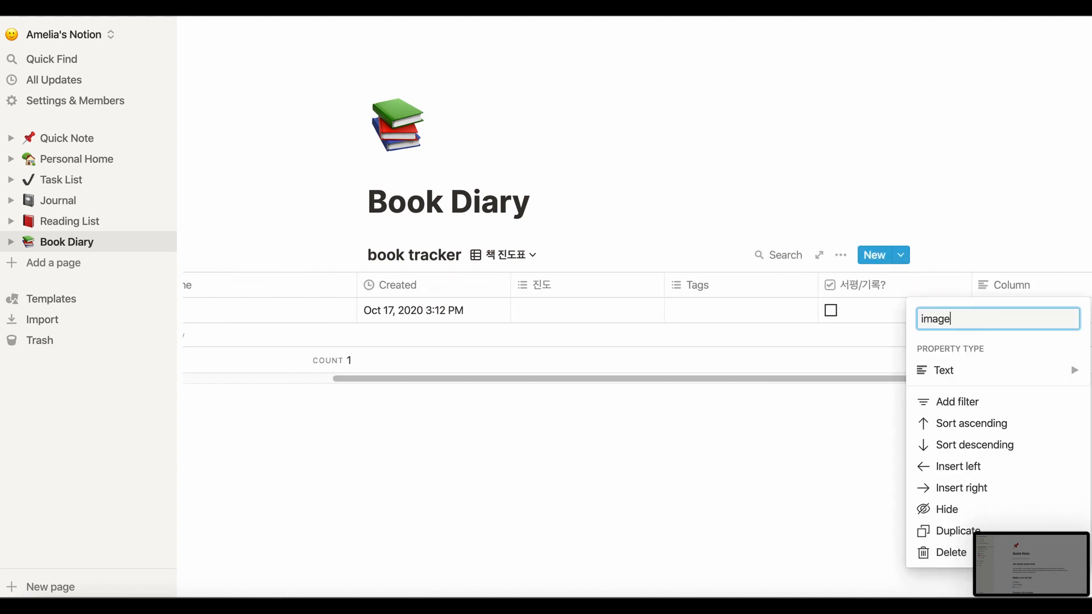
{"action": "mouse_move", "coordinate": [1004, 371]}
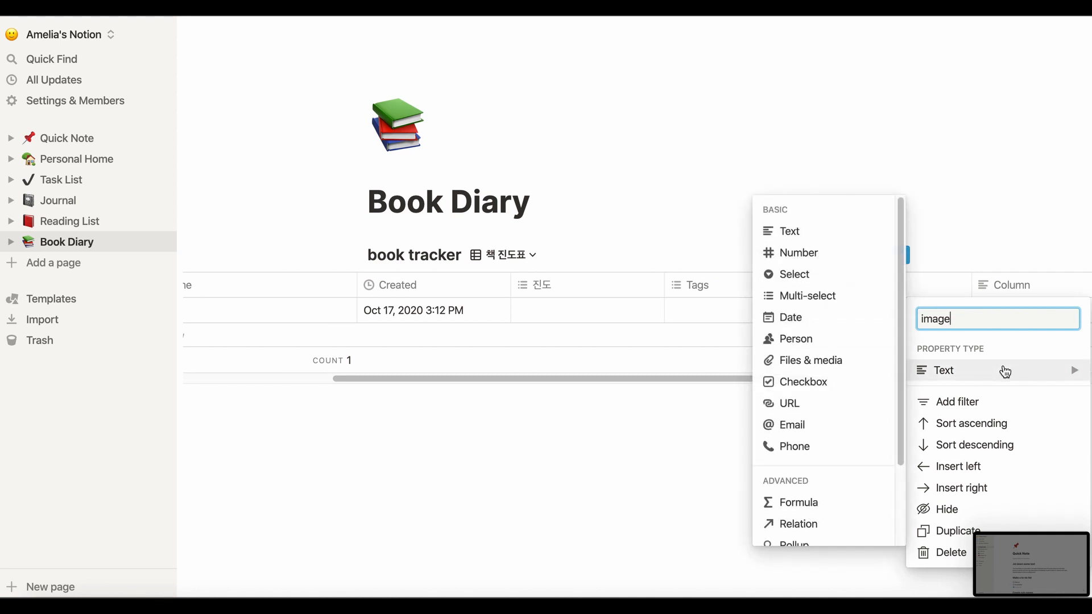
{"action": "left_click", "coordinate": [882, 364]}
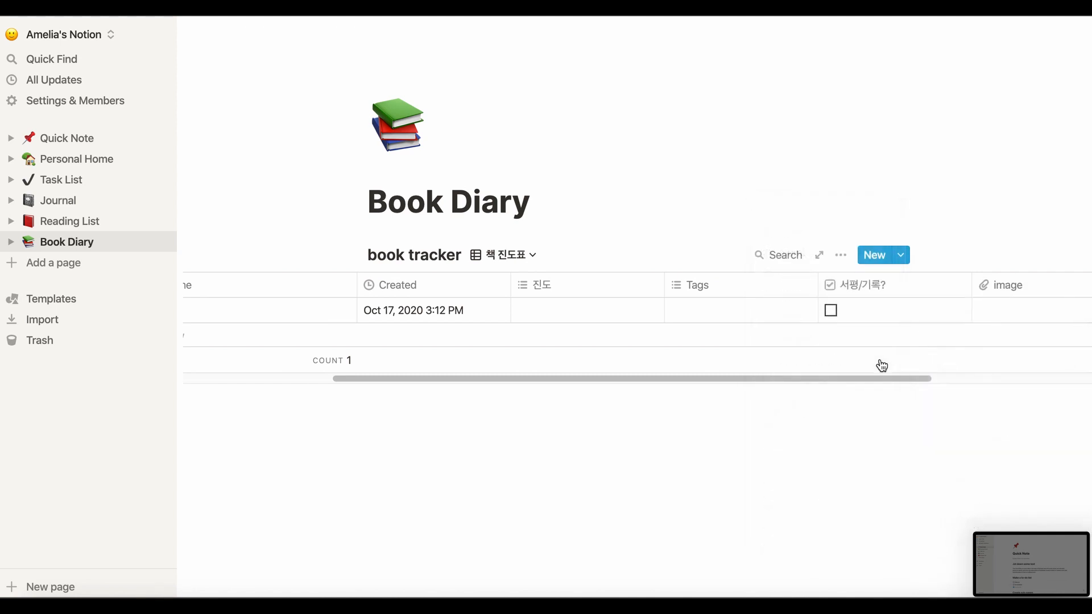
Name the table's first entry "앞으로 3년, 대담한 투자" and narrow the Name column to fit the title.
{"action": "left_click_drag", "start_coordinate": [876, 378], "coordinate": [762, 378]}
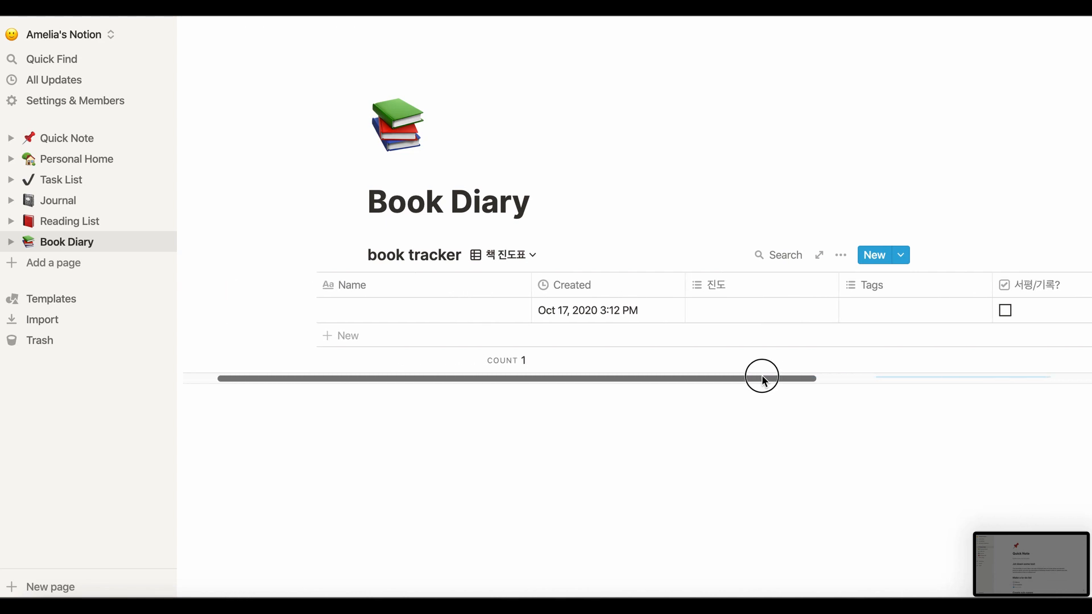
{"action": "left_click", "coordinate": [392, 307]}
{"action": "type", "text": "dkv"}
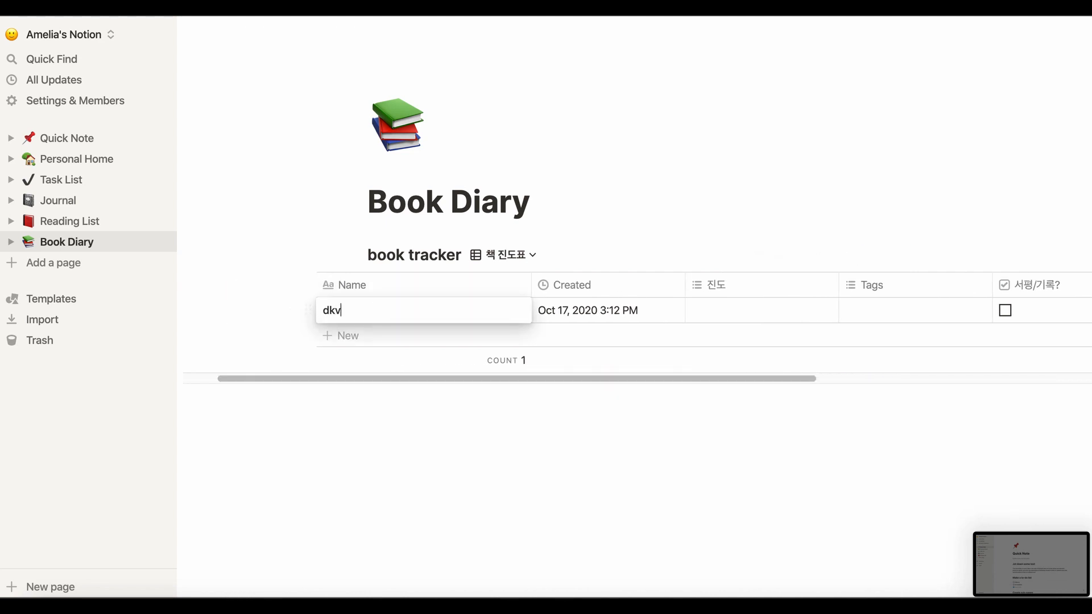
{"action": "key", "text": "BackSpace"}
{"action": "key", "text": "BackSpace"}
{"action": "key", "text": "BackSpace"}
{"action": "type", "text": "아픔이"}
{"action": "key", "text": "BackSpace"}
{"action": "key", "text": "BackSpace"}
{"action": "key", "text": "BackSpace"}
{"action": "type", "text": "ㅍ으로 3년, 댐ㅏㅁ한 퉁"}
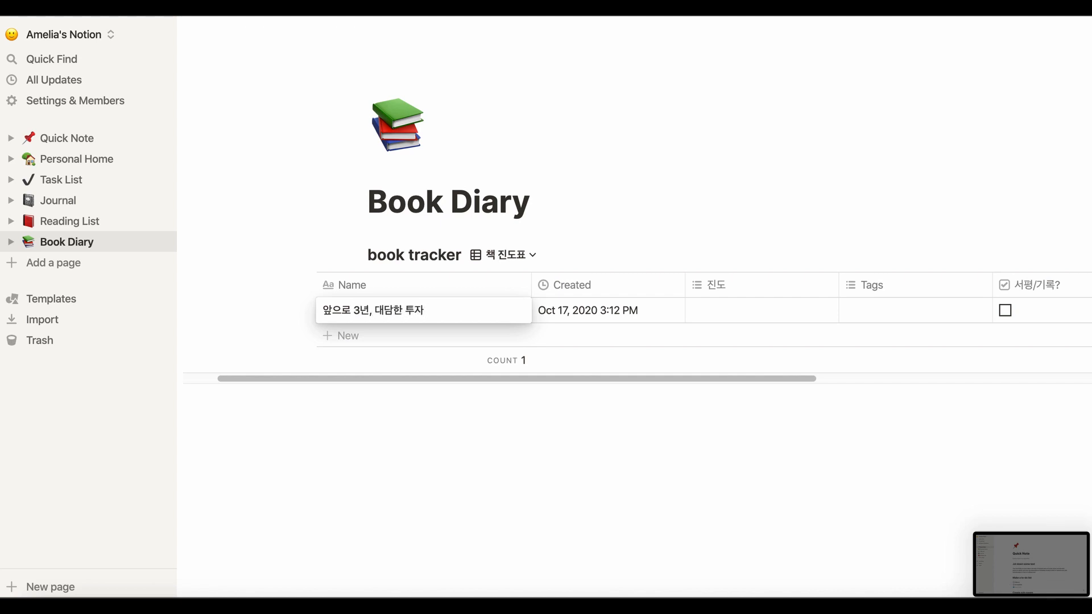
{"action": "key", "text": "Escape"}
{"action": "left_click_drag", "start_coordinate": [529, 284], "coordinate": [458, 275]}
Create the options 0%, 25%, 50%, 75% and 100% in the first entry's 진도 cell.
{"action": "left_click", "coordinate": [658, 309]}
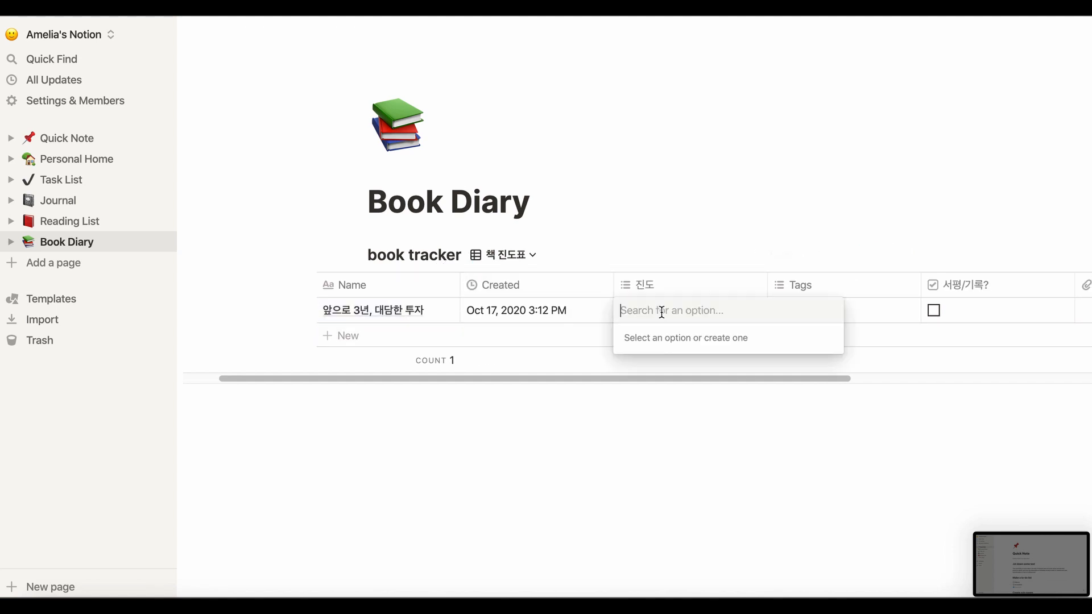
{"action": "type", "text": "0%"}
{"action": "key", "text": "Return"}
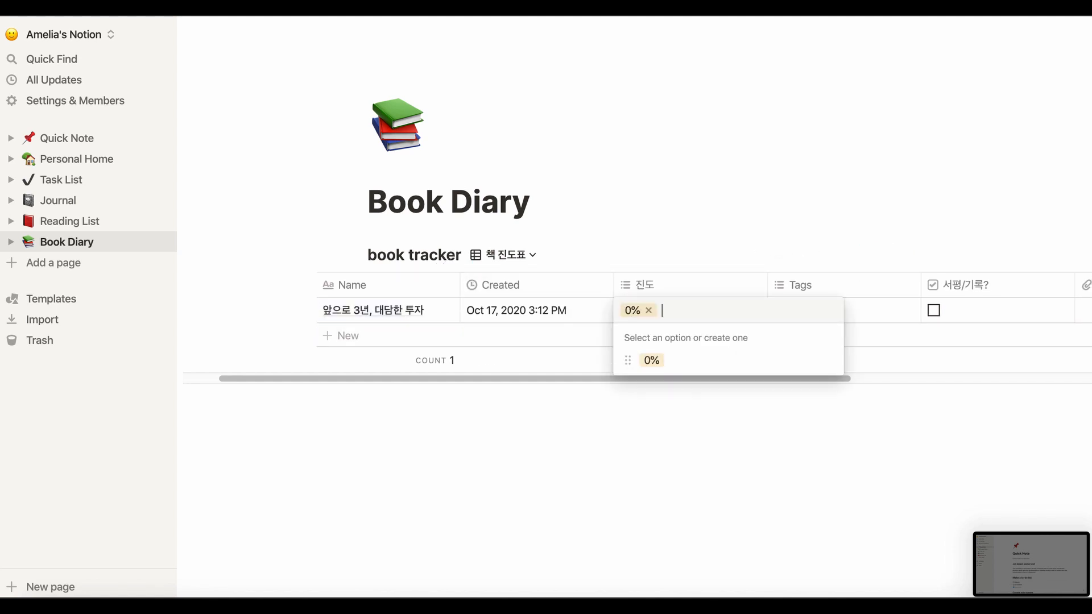
{"action": "type", "text": "25%"}
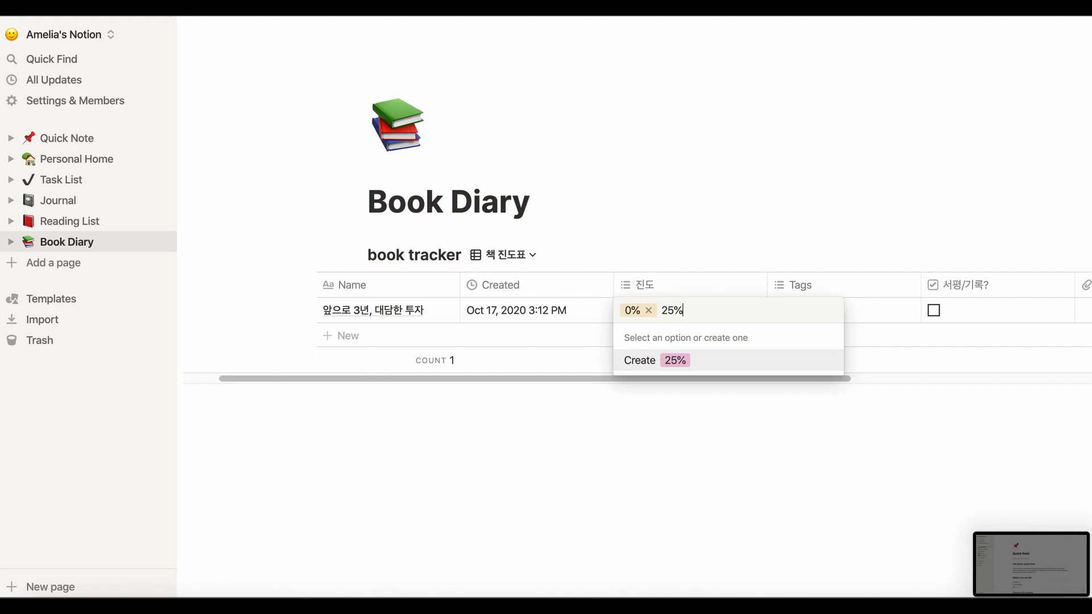
{"action": "key", "text": "Return"}
{"action": "type", "text": "50%"}
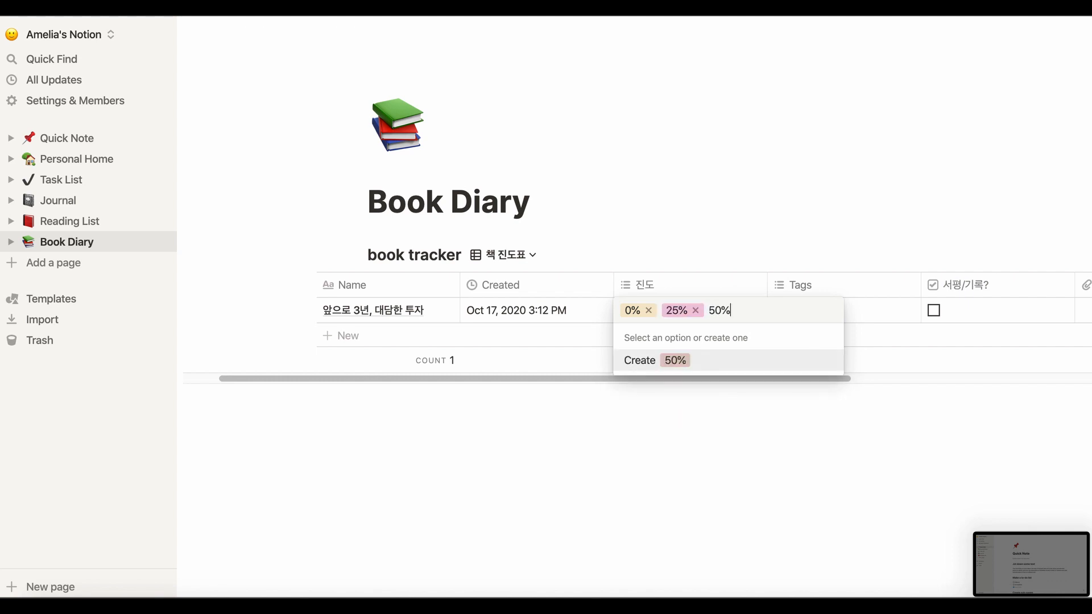
{"action": "key", "text": "Return"}
{"action": "type", "text": "75%"}
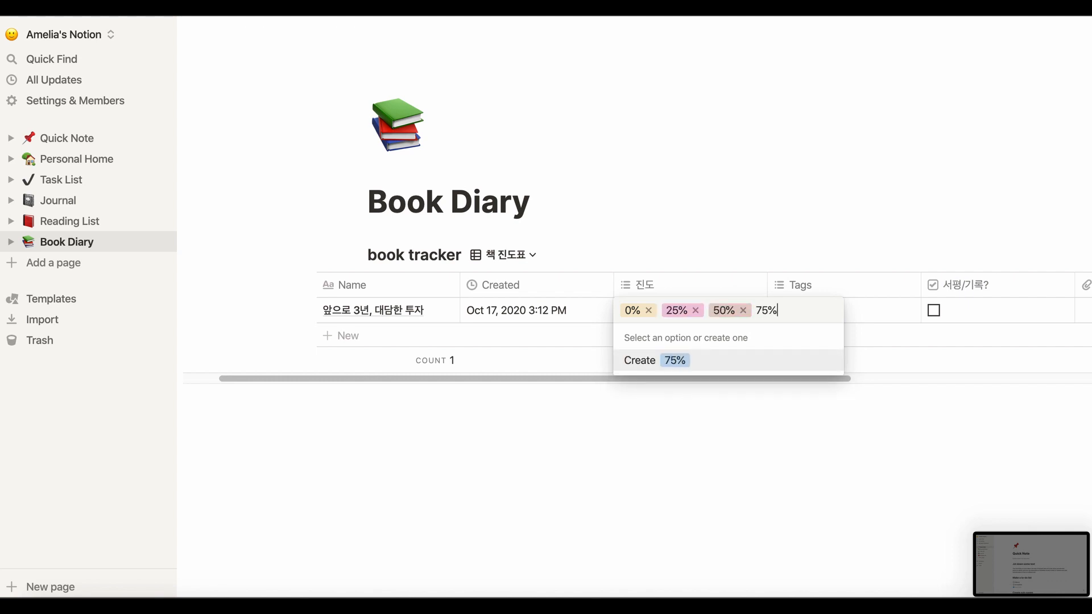
{"action": "key", "text": "Return"}
{"action": "type", "text": "100"}
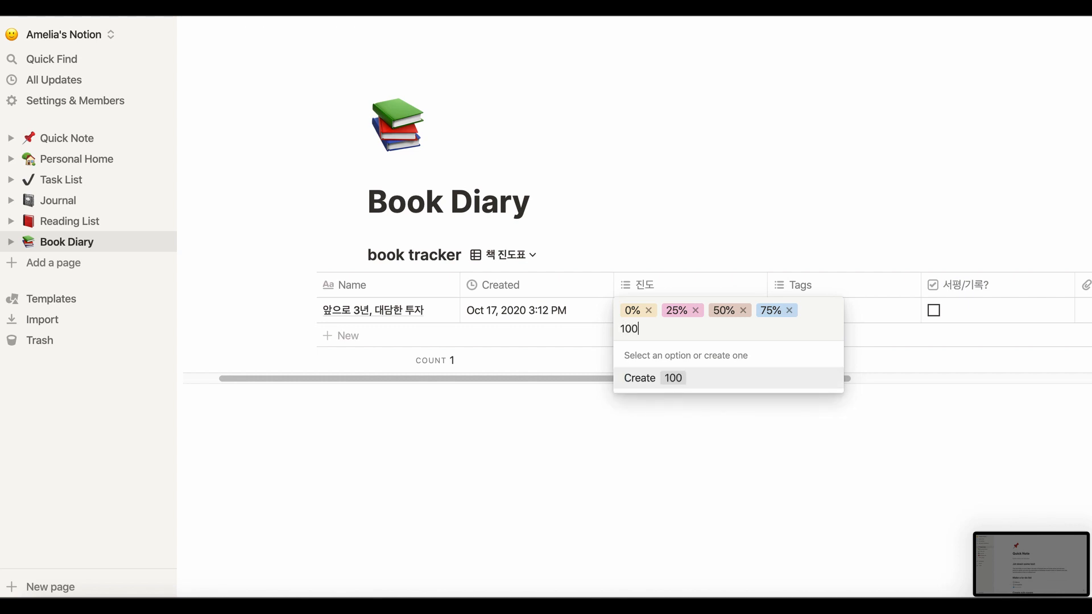
{"action": "type", "text": "%"}
{"action": "key", "text": "Return"}
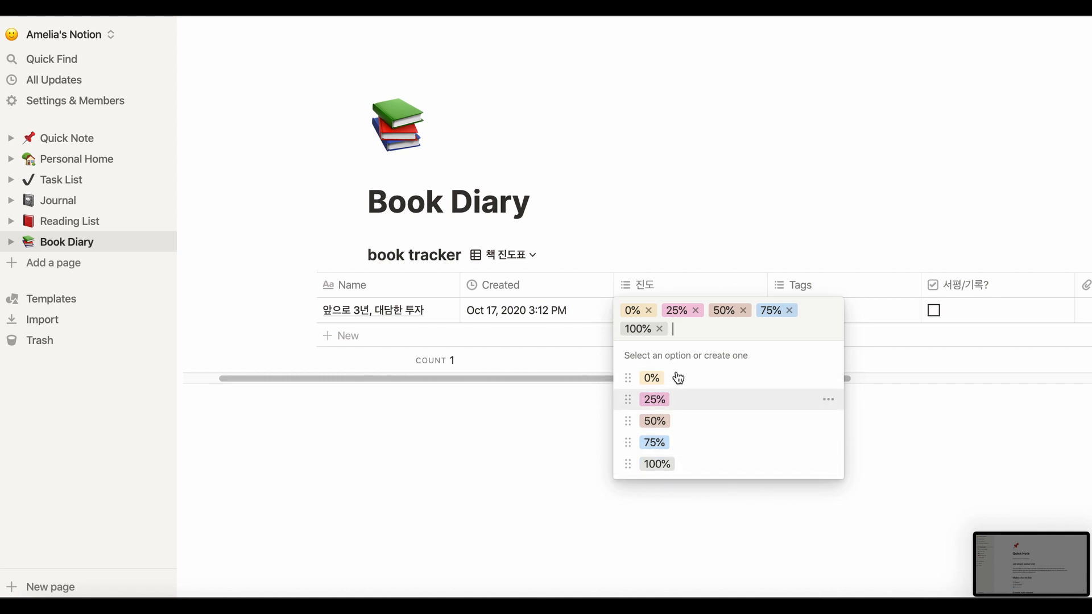
Remove 0%, 25%, 75% and 100% from the entry's 진도 cell, keeping only 50% selected.
{"action": "left_click", "coordinate": [651, 312]}
{"action": "left_click", "coordinate": [652, 312]}
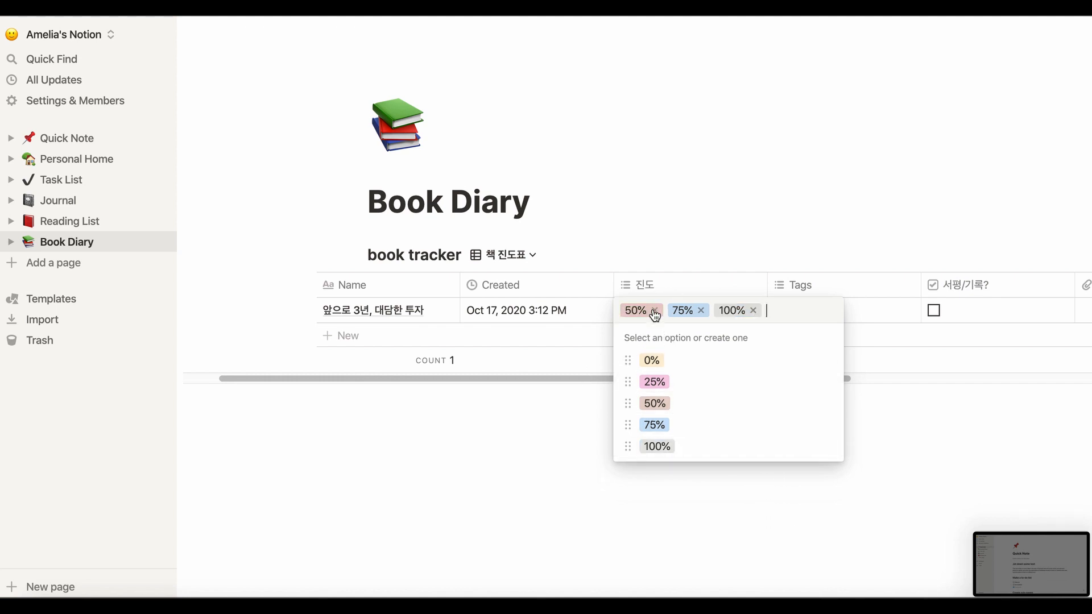
{"action": "left_click", "coordinate": [703, 312]}
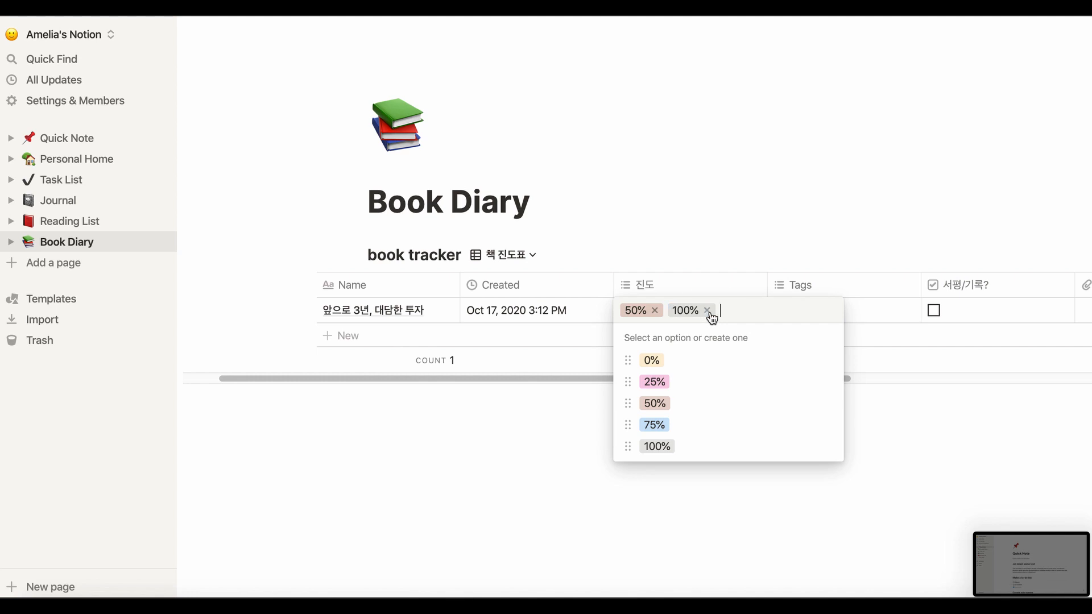
{"action": "left_click", "coordinate": [707, 312]}
{"action": "key", "text": "Escape"}
Create the option "인문/사회" in the first entry's Tags cell.
{"action": "left_click_drag", "start_coordinate": [721, 380], "coordinate": [765, 379]}
{"action": "left_click", "coordinate": [762, 308]}
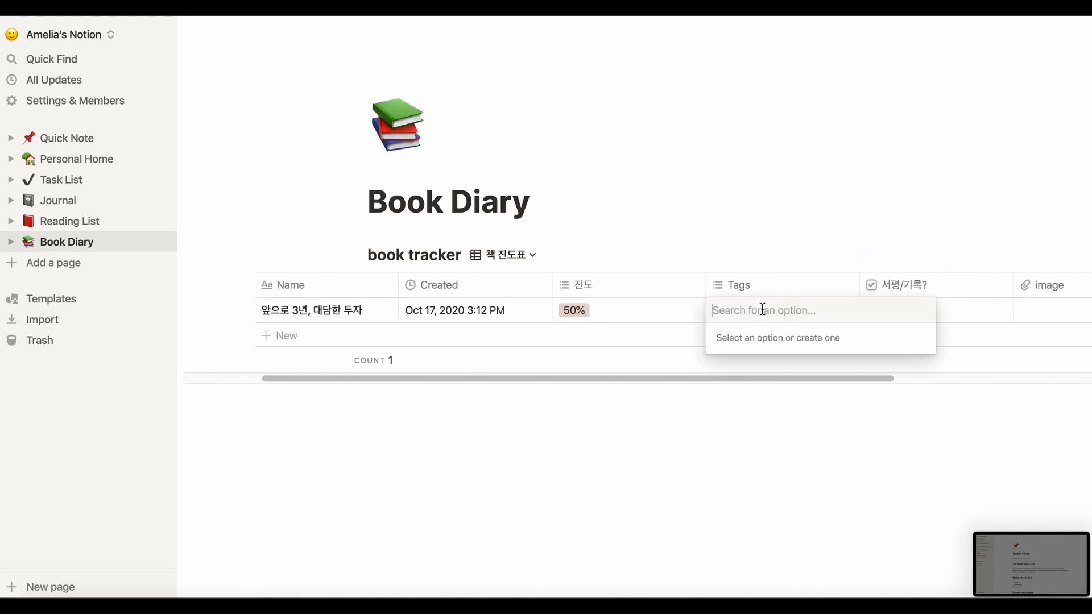
{"action": "type", "text": "인ㄴ"}
{"action": "key", "text": "BackSpace"}
{"action": "key", "text": "BackSpace"}
{"action": "type", "text": "인문/ㅅ"}
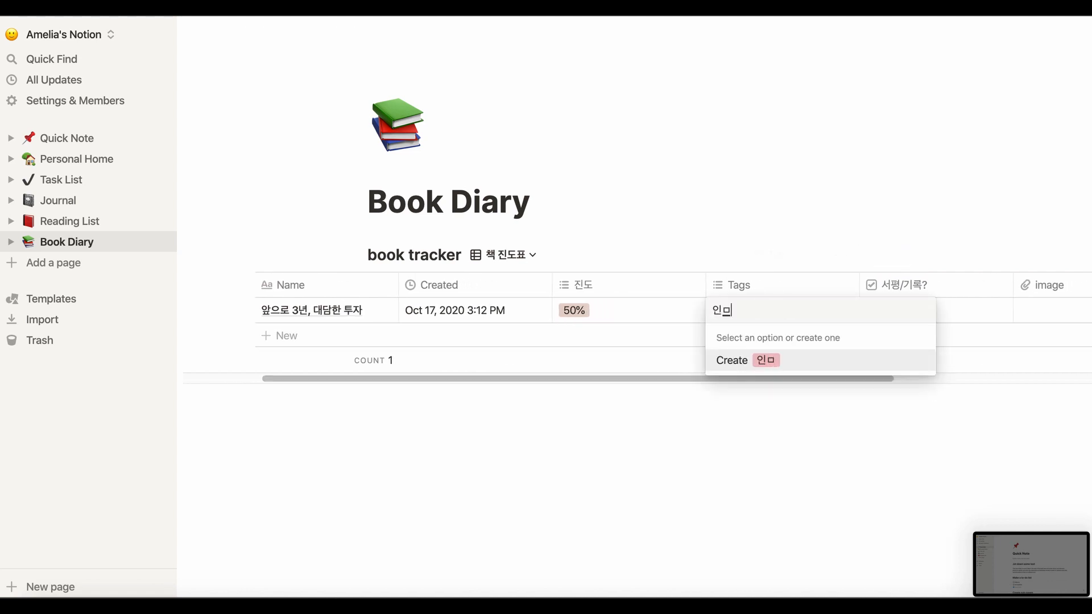
{"action": "type", "text": "ㅏ회"}
{"action": "key", "text": "Return"}
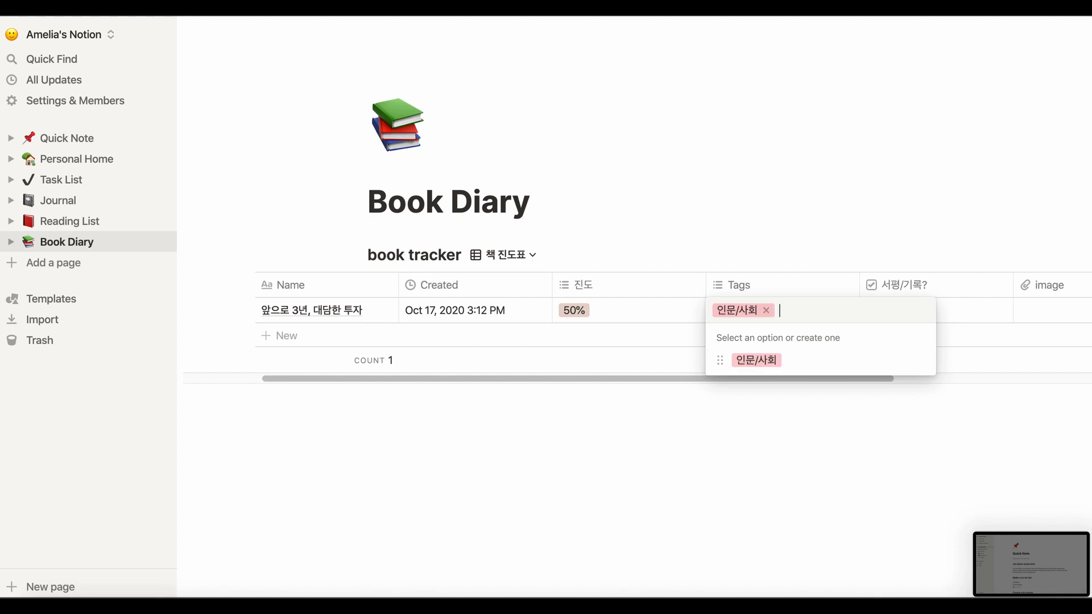
{"action": "key", "text": "Escape"}
Rename the Tags column as "카테고리".
{"action": "left_click", "coordinate": [759, 289]}
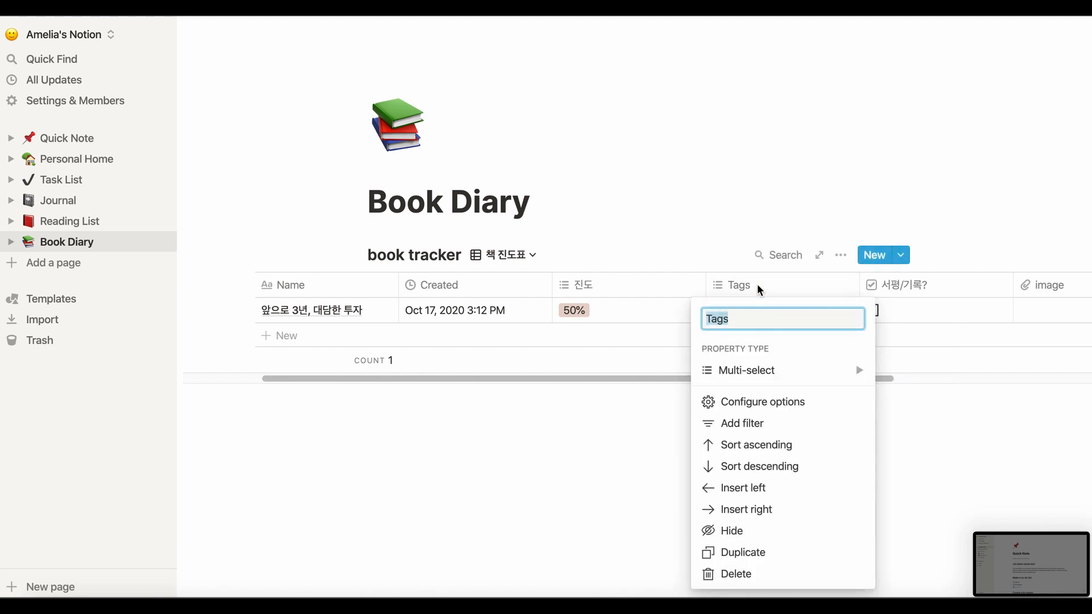
{"action": "type", "text": "카테고리"}
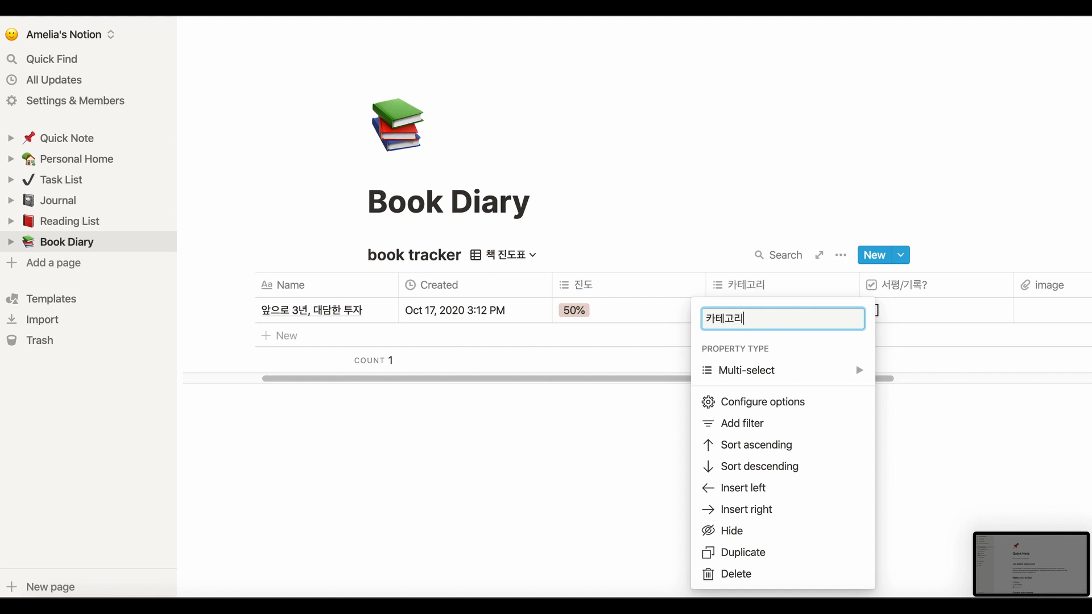
{"action": "key", "text": "Return"}
Create the additional options "금융", "IT", "실용서" and "외국어" in the entry's 카테고리 cell.
{"action": "left_click", "coordinate": [824, 312]}
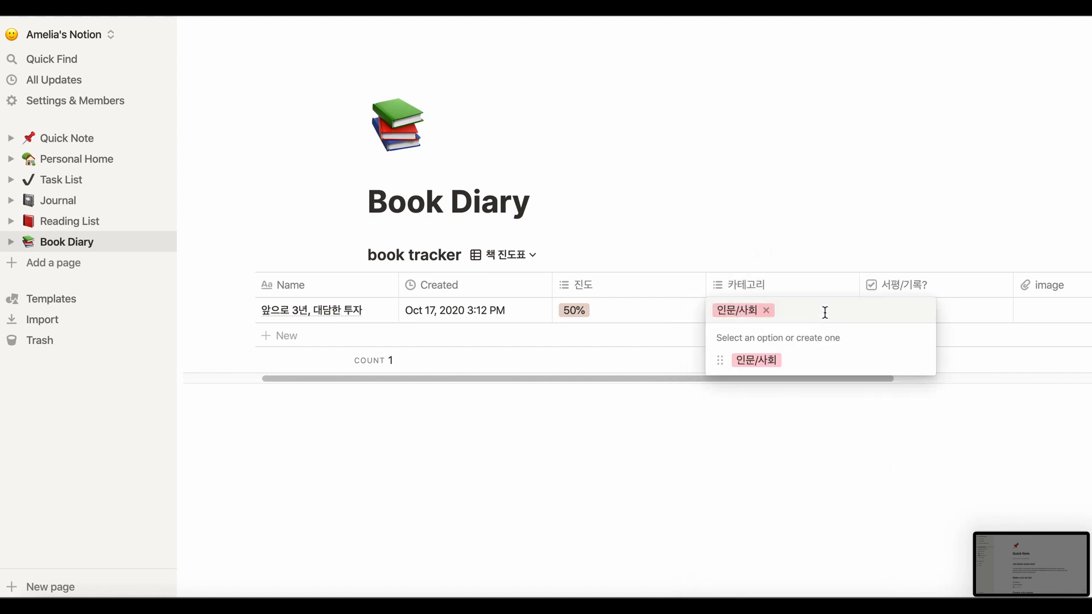
{"action": "type", "text": "금융"}
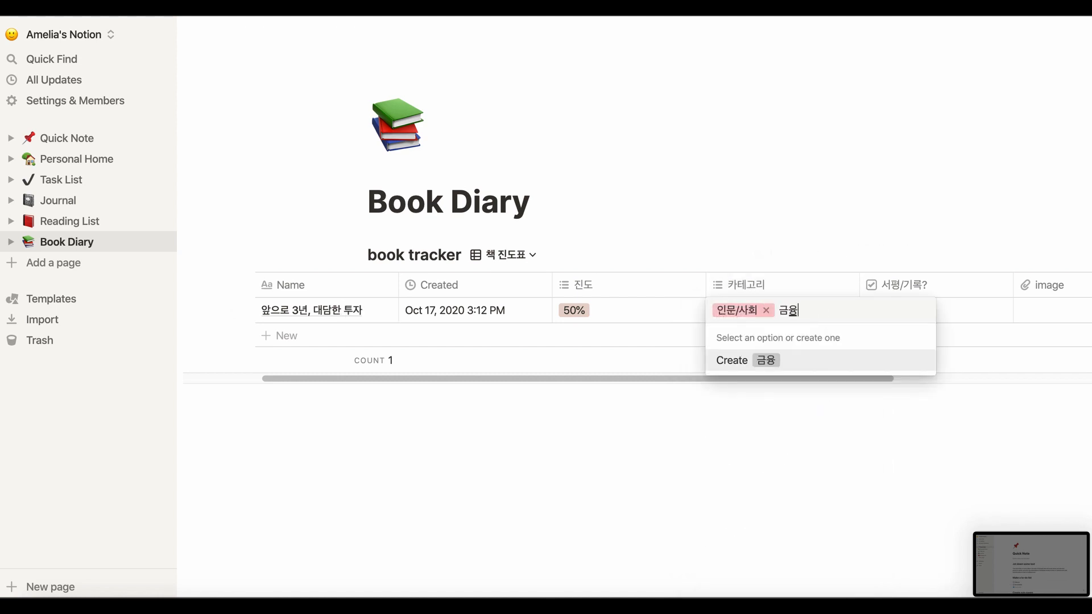
{"action": "key", "text": "Return"}
{"action": "type", "text": "IT"}
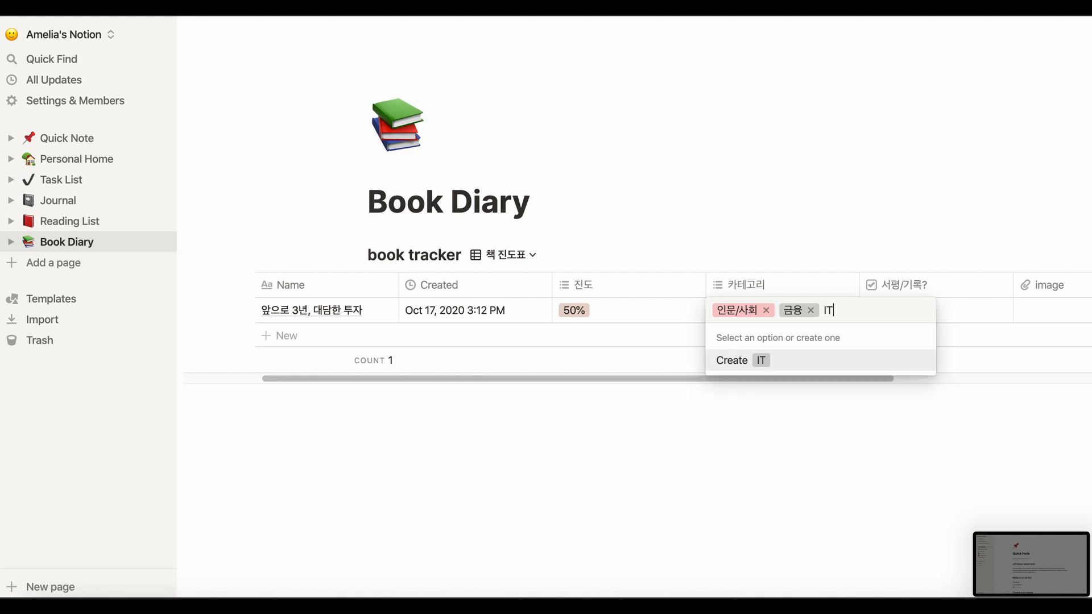
{"action": "key", "text": "Return"}
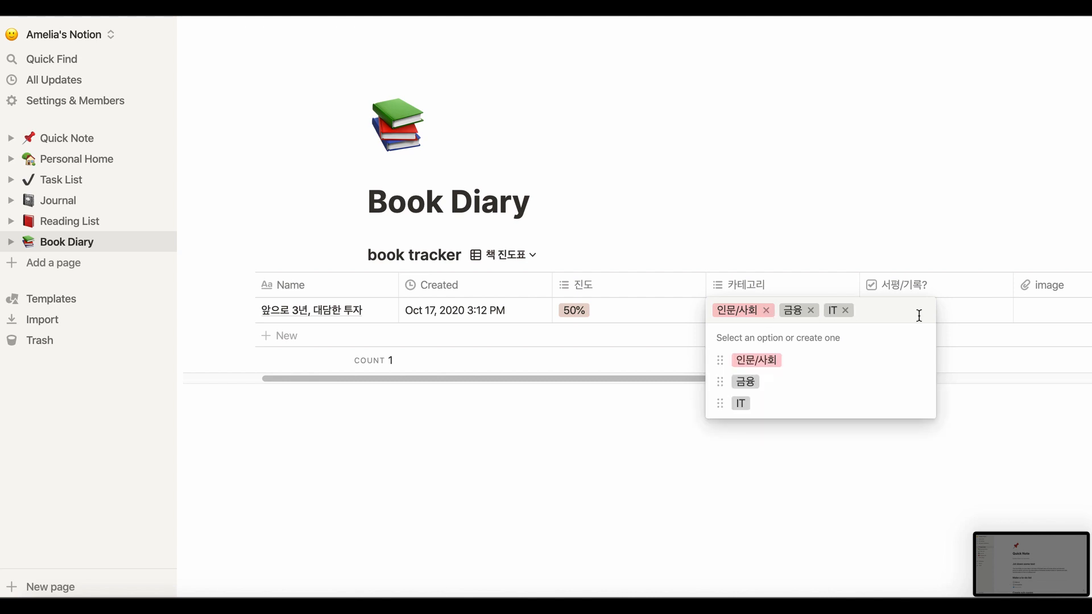
{"action": "type", "text": "실용서"}
{"action": "key", "text": "Return"}
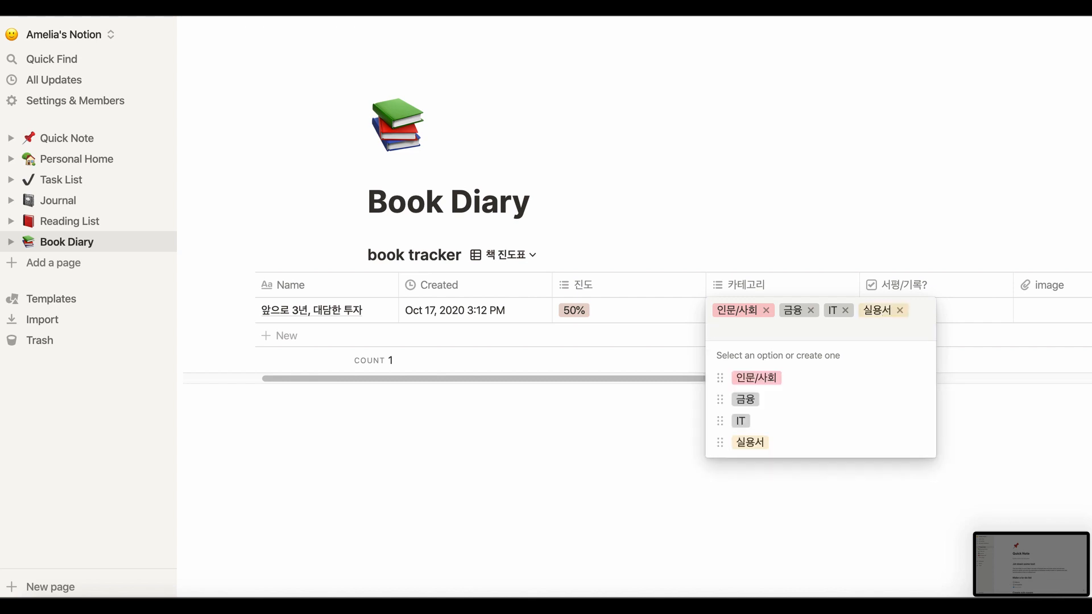
{"action": "type", "text": "외국어"}
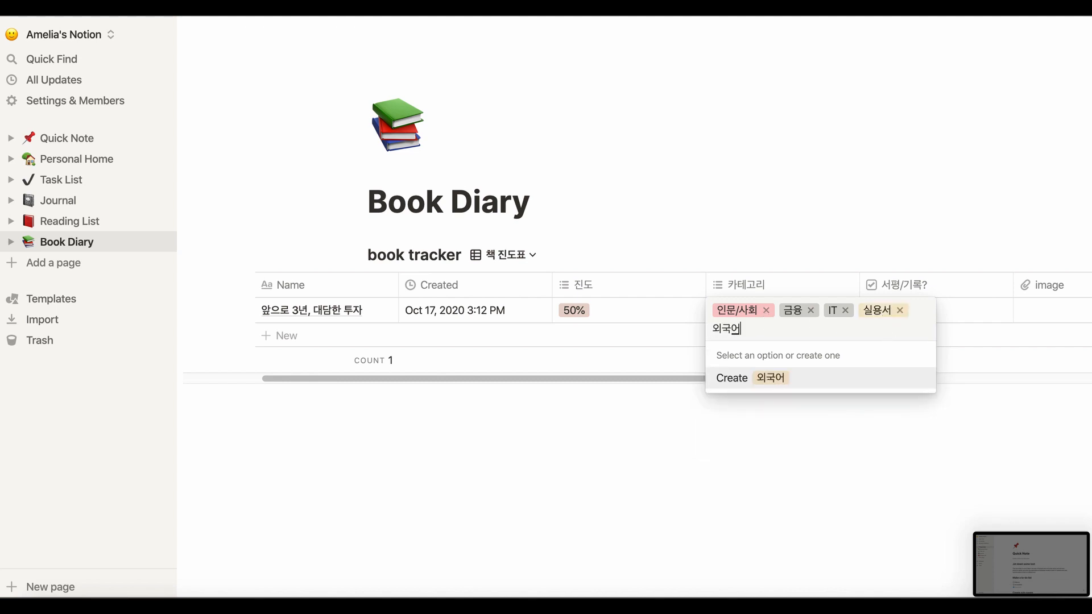
{"action": "key", "text": "Return"}
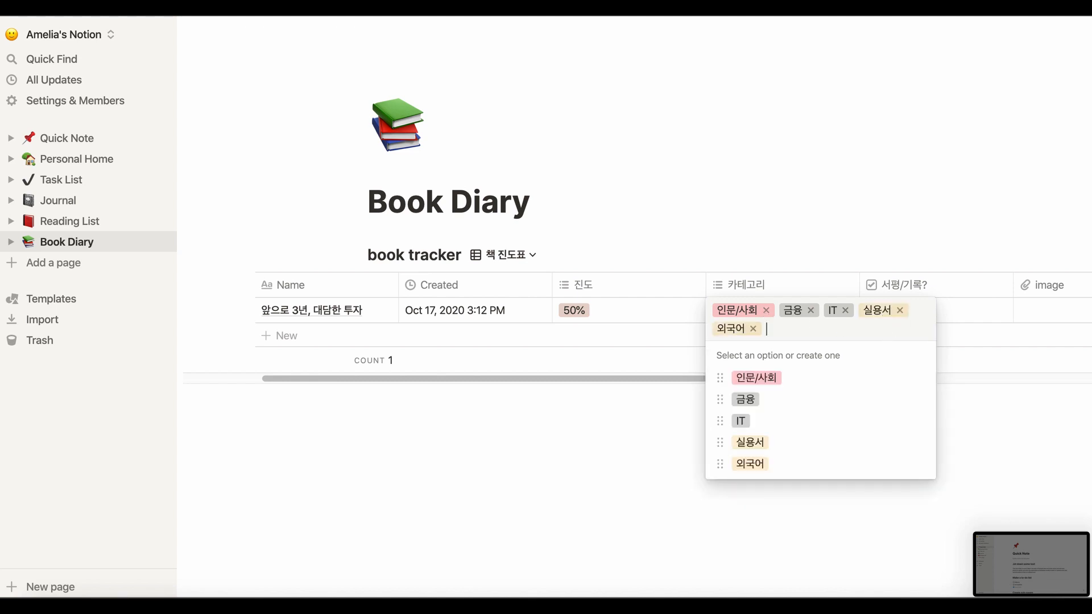
Remove 인문/사회, IT, 실용서 and 외국어 from the entry's 카테고리 cell, keeping only 금융 selected.
{"action": "left_click", "coordinate": [766, 310]}
{"action": "left_click", "coordinate": [777, 309]}
{"action": "left_click", "coordinate": [798, 310]}
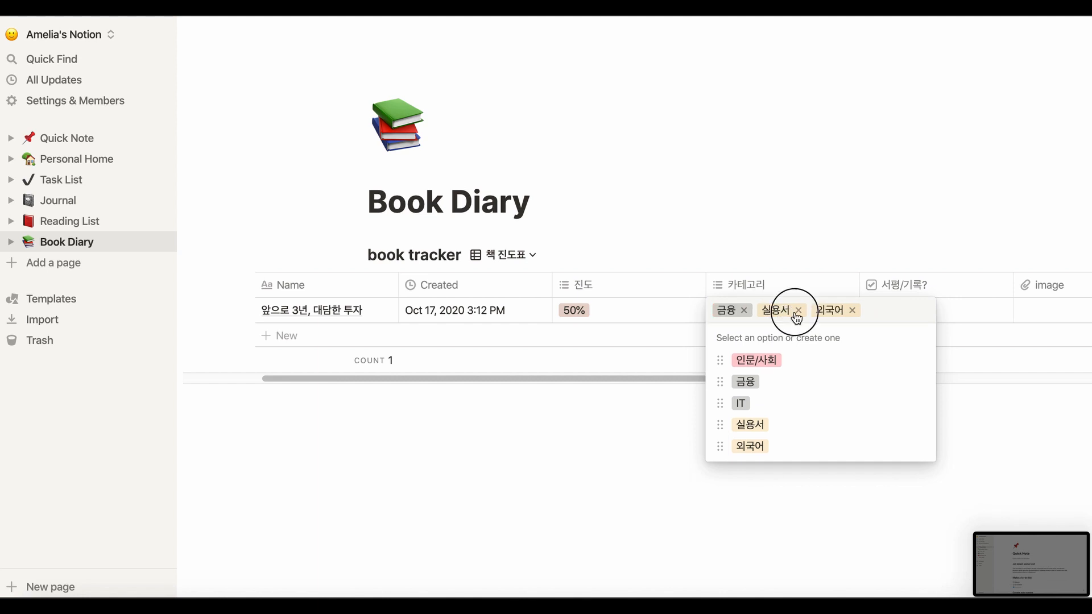
{"action": "left_click", "coordinate": [798, 310]}
{"action": "left_click", "coordinate": [859, 189]}
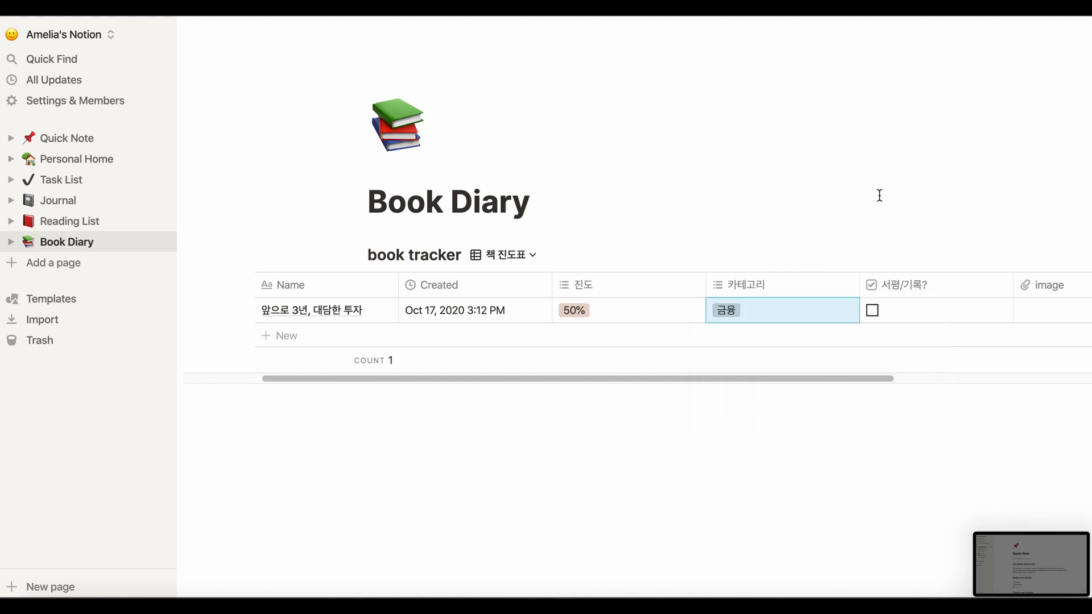
Open the link embedding option for the first entry's image cell.
{"action": "left_click_drag", "start_coordinate": [885, 377], "coordinate": [989, 378]}
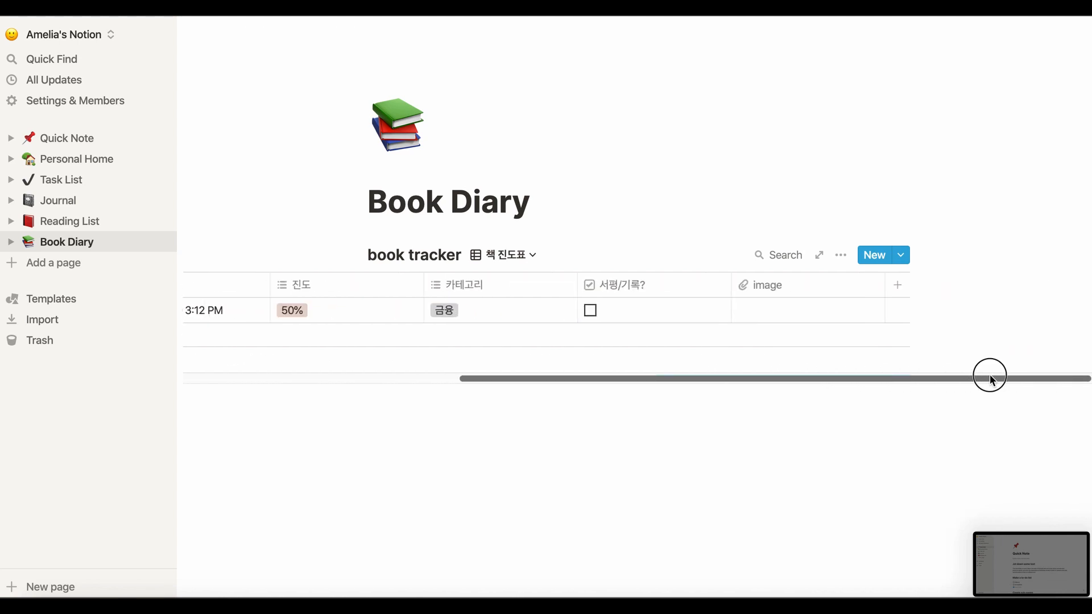
{"action": "left_click", "coordinate": [857, 307]}
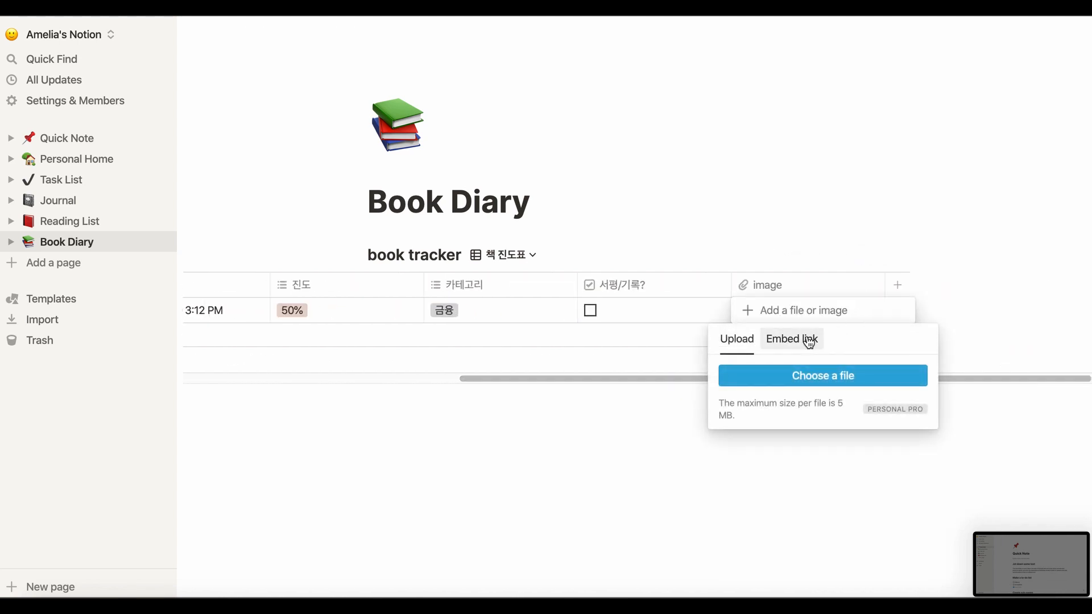
{"action": "left_click", "coordinate": [809, 343]}
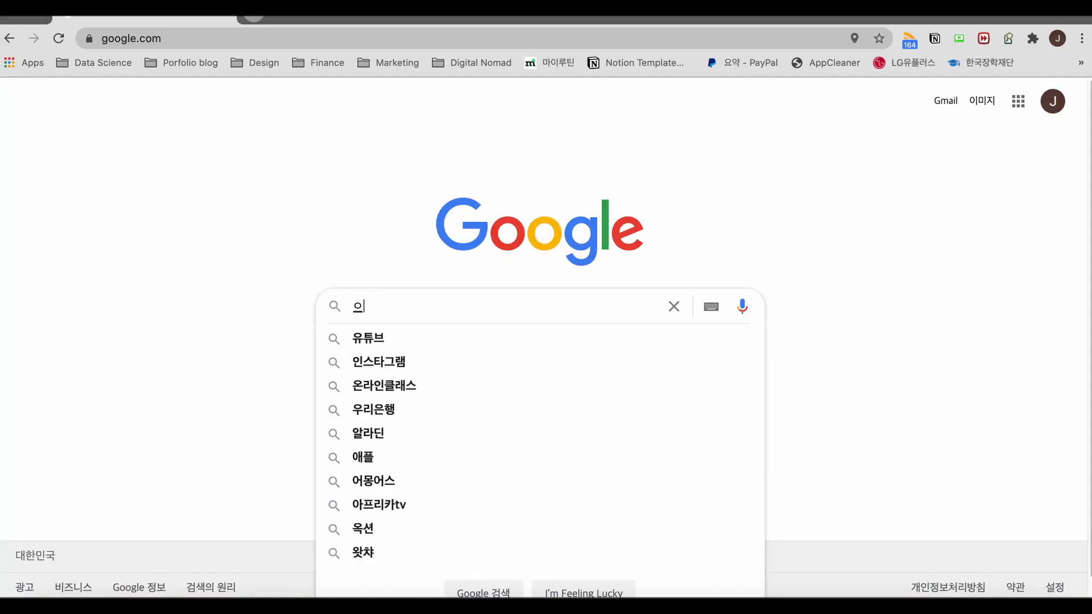
Search Google in the browser for "앞으로 3년 대담한 투자" and open the book's 교보문고 product page.
{"action": "type", "text": "ㅍ을로 3년 대담한"}
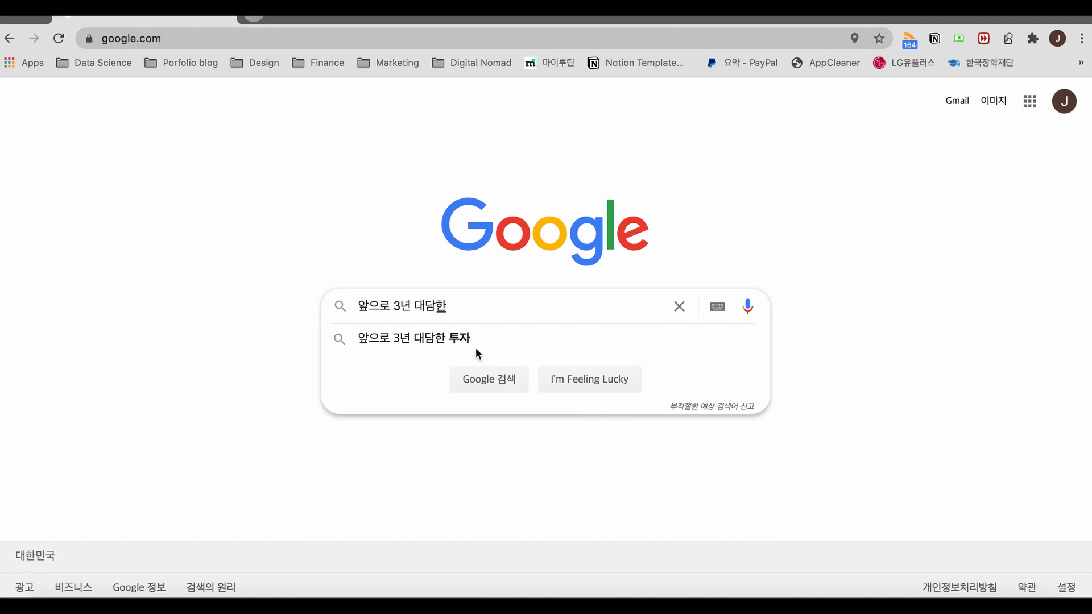
{"action": "left_click", "coordinate": [478, 351]}
{"action": "scroll", "coordinate": [477, 404], "scroll_direction": "down", "scroll_amount": 2}
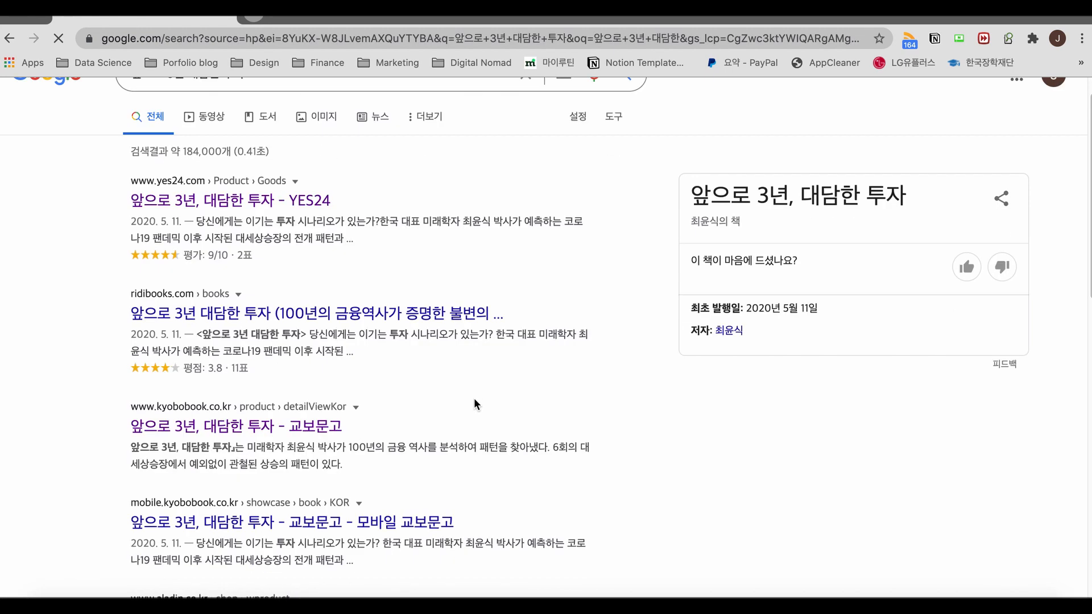
{"action": "left_click", "coordinate": [333, 427]}
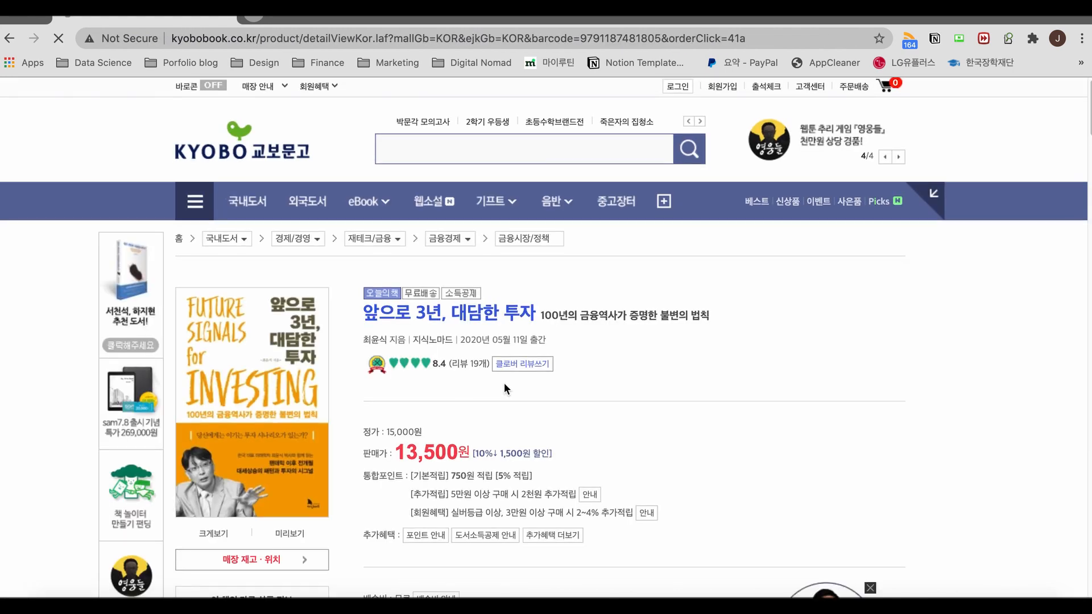
Enlarge the book's cover picture on the product page and copy its image address.
{"action": "left_click", "coordinate": [228, 387]}
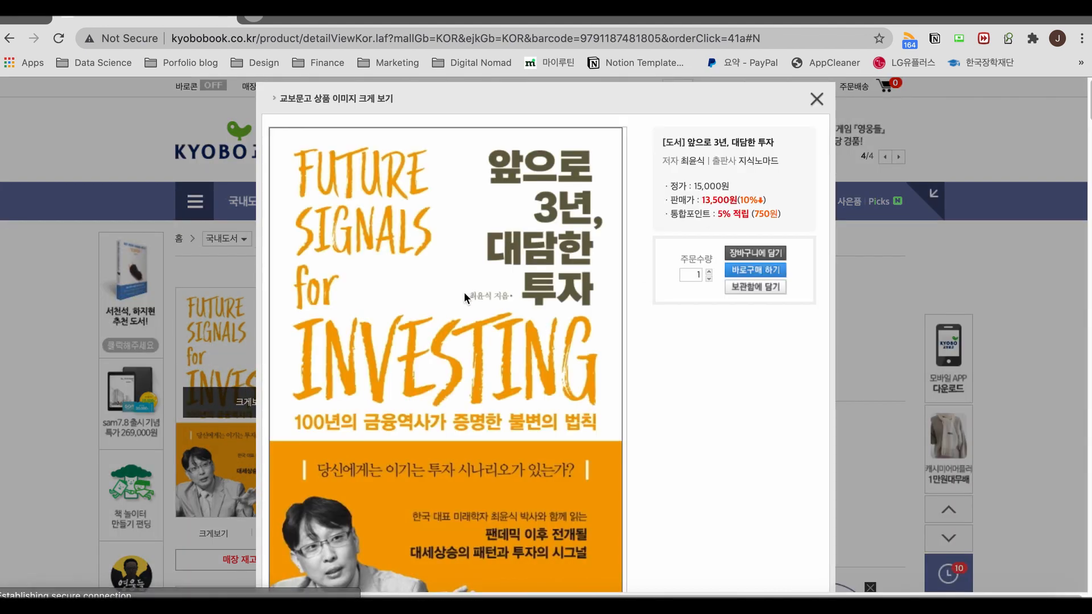
{"action": "right_click", "coordinate": [463, 291]}
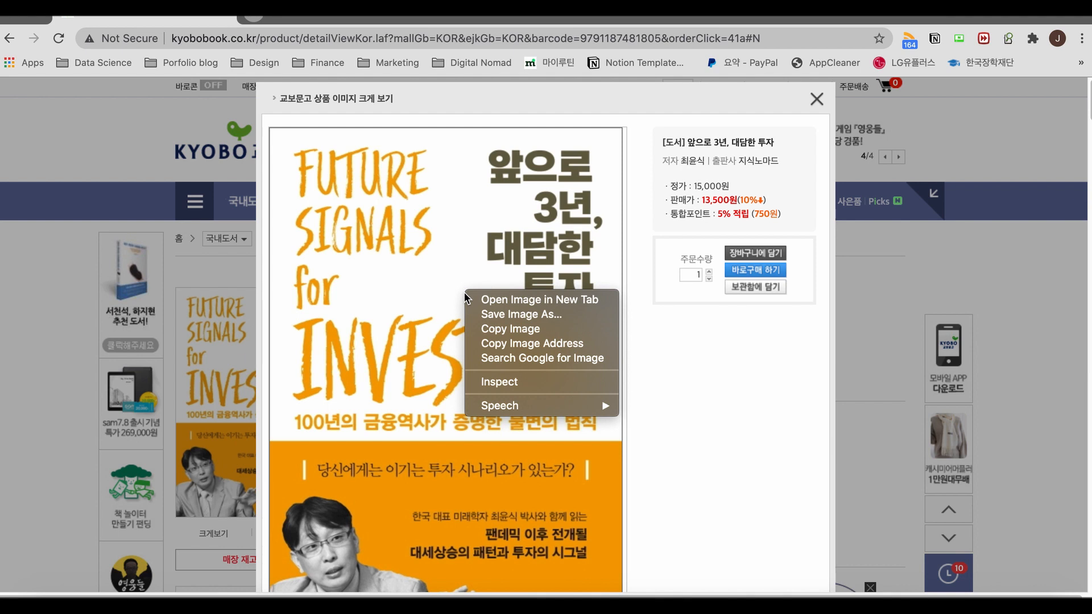
{"action": "left_click", "coordinate": [523, 343]}
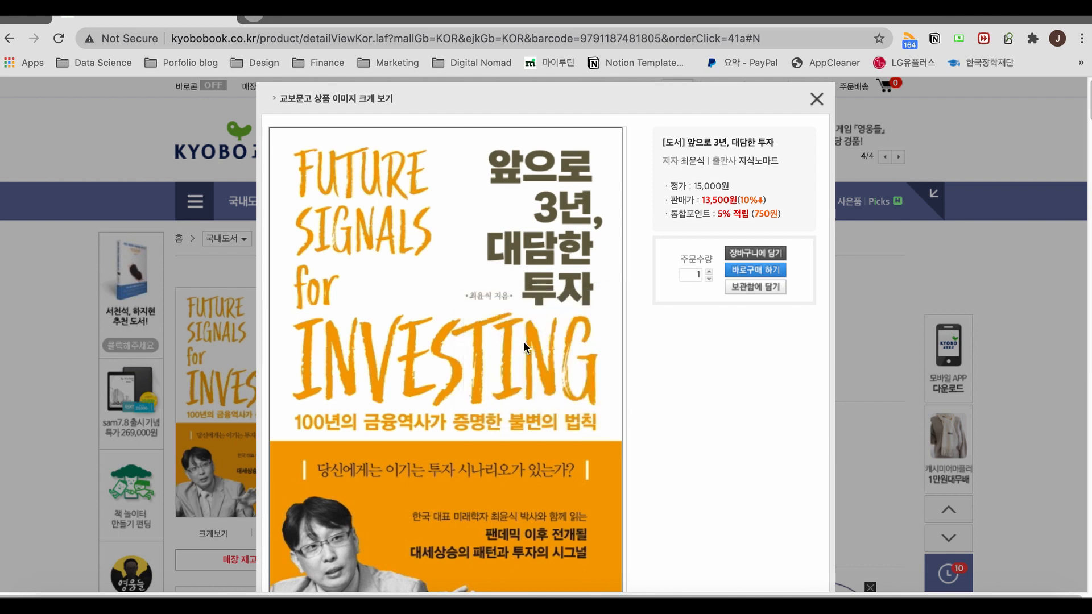
Switch back to Notion and embed the copied cover image address in the first entry's image cell.
{"action": "left_click", "coordinate": [655, 595]}
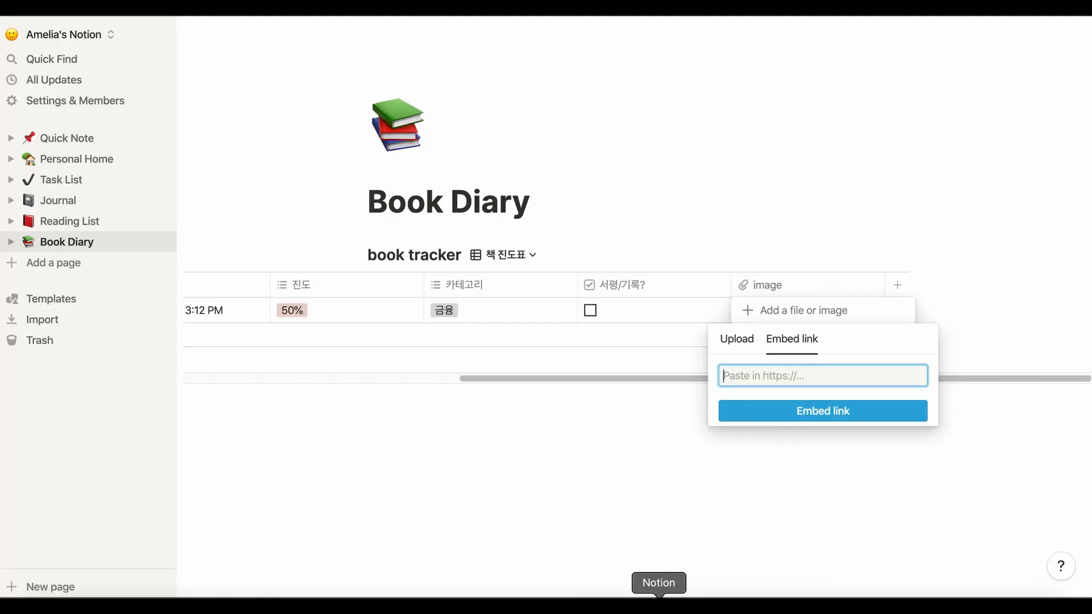
{"action": "key", "text": "super+v"}
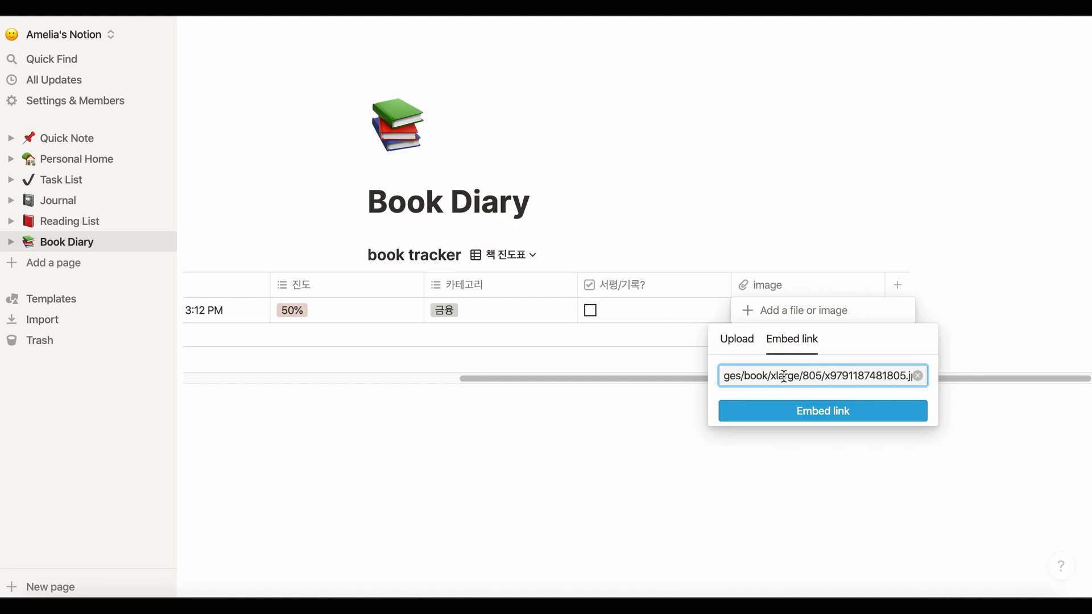
{"action": "left_click", "coordinate": [798, 411]}
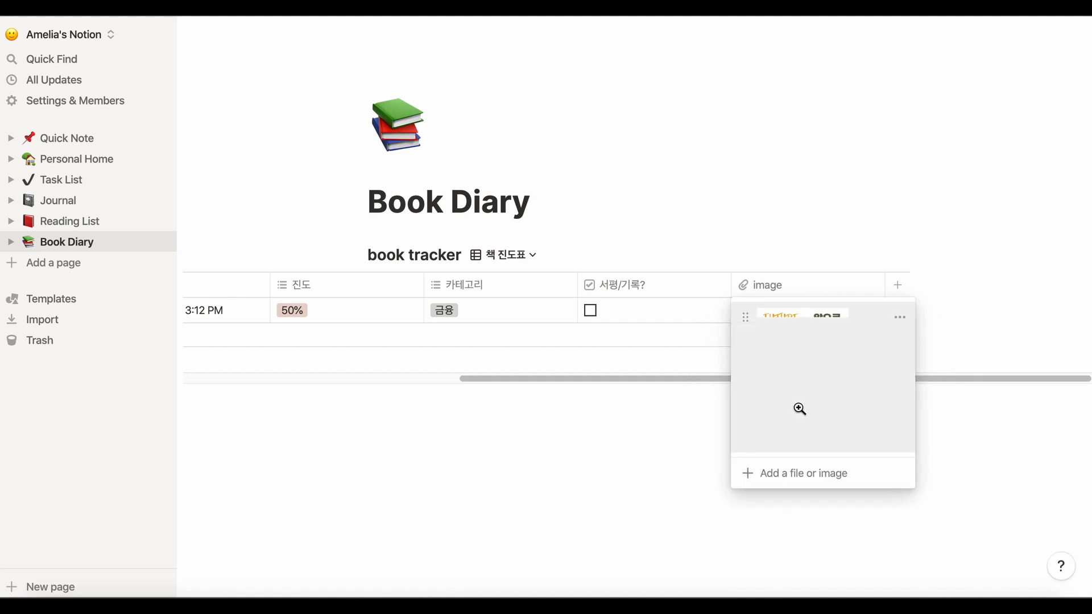
{"action": "key", "text": "Escape"}
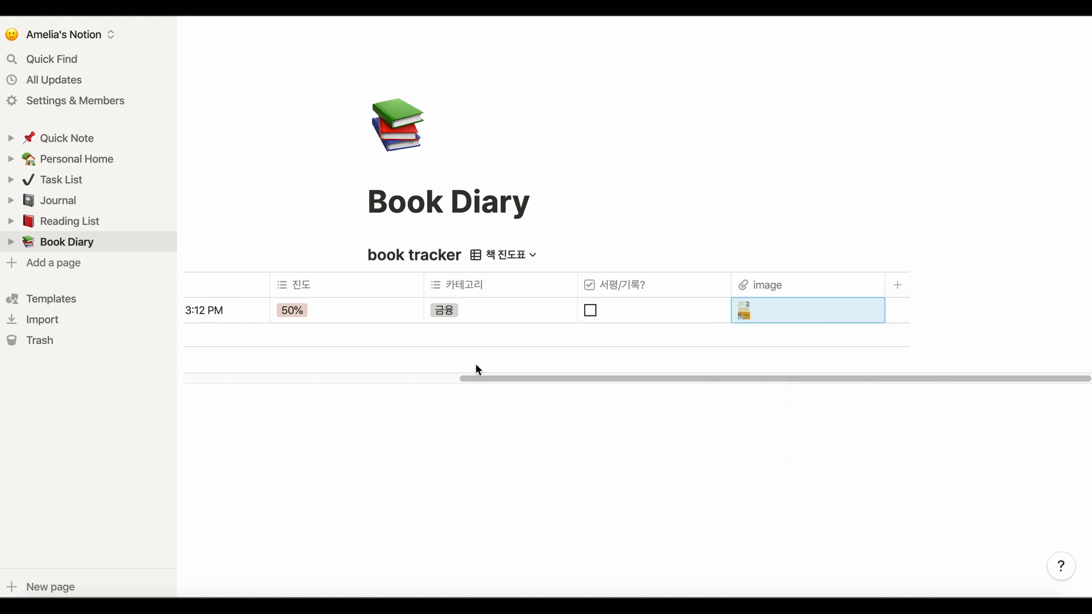
Switch book tracker to its Gallery view, set the card preview to the image property and turn on Fit image.
{"action": "left_click", "coordinate": [499, 254]}
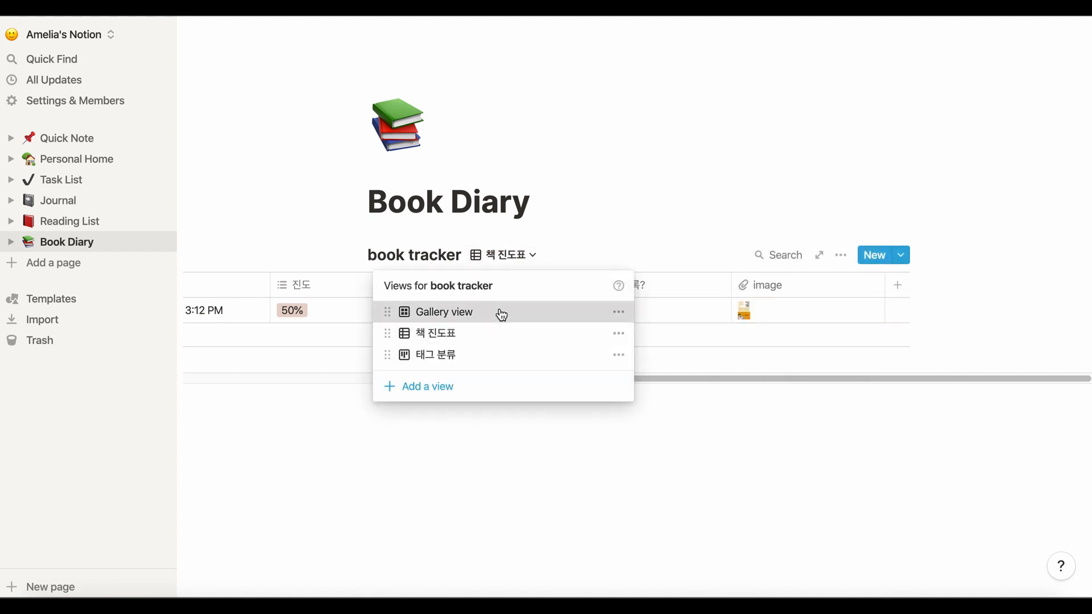
{"action": "left_click", "coordinate": [501, 311]}
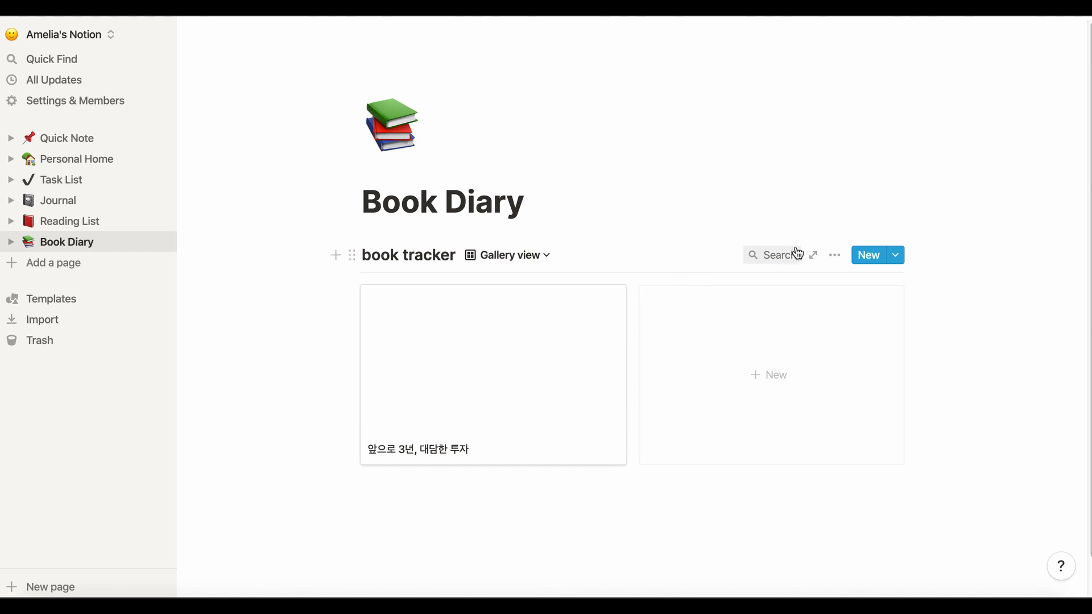
{"action": "left_click", "coordinate": [835, 255]}
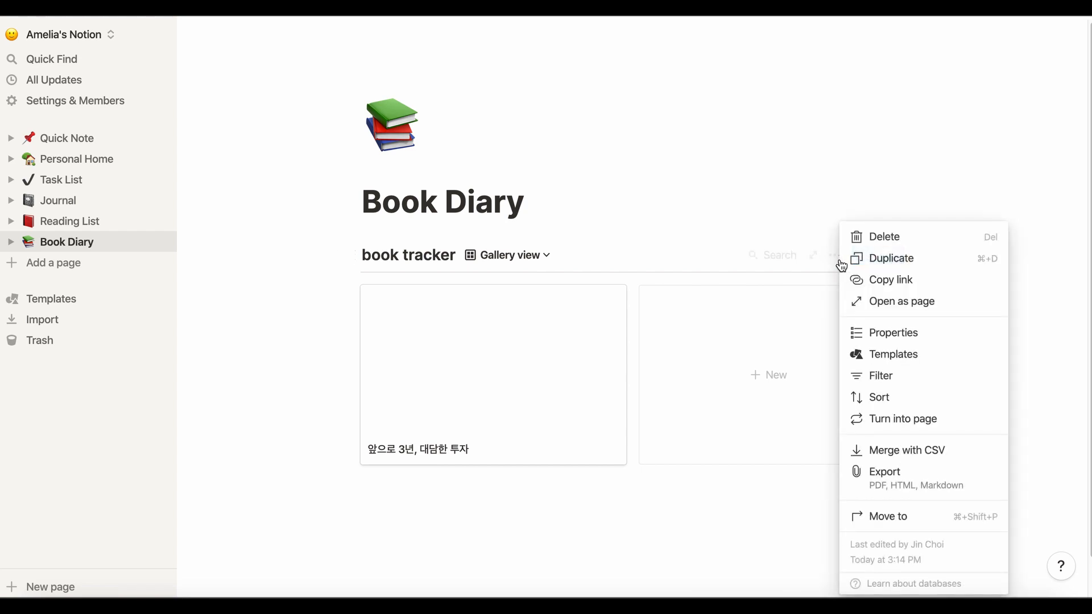
{"action": "left_click", "coordinate": [985, 339]}
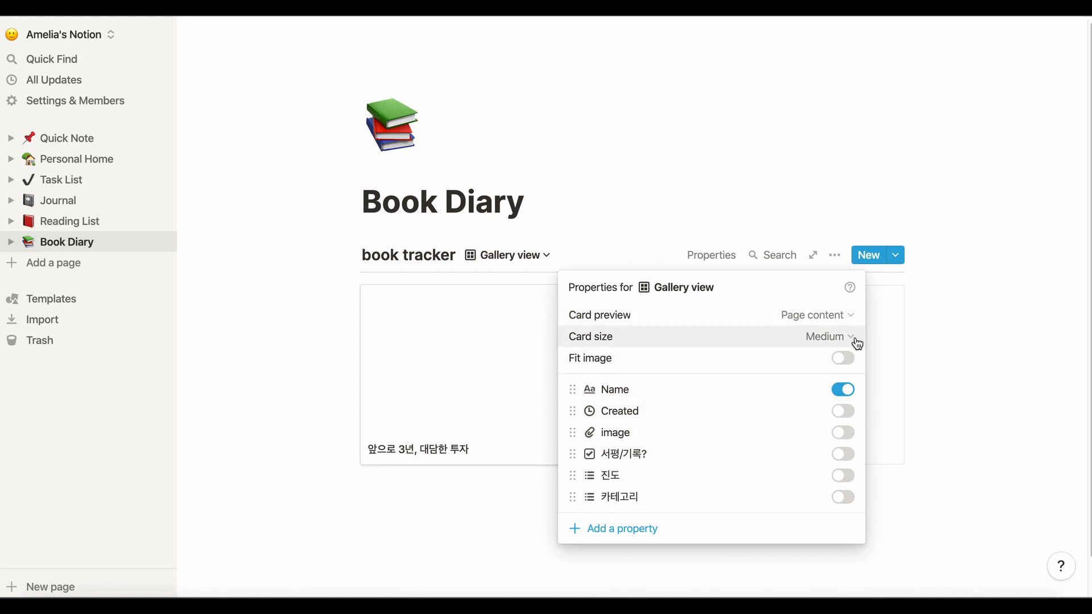
{"action": "left_click", "coordinate": [852, 315]}
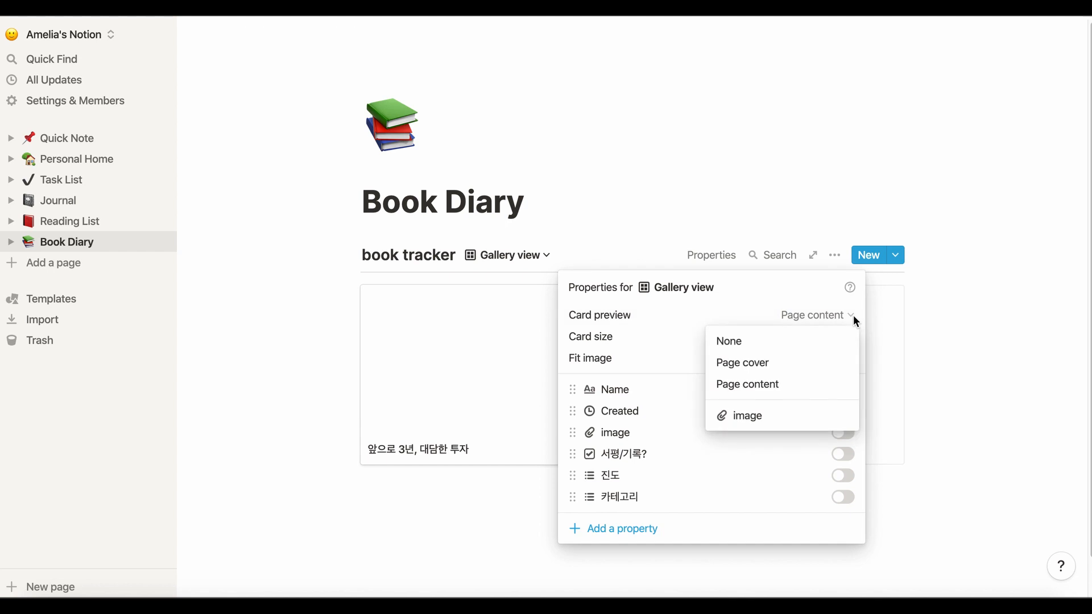
{"action": "left_click", "coordinate": [845, 416]}
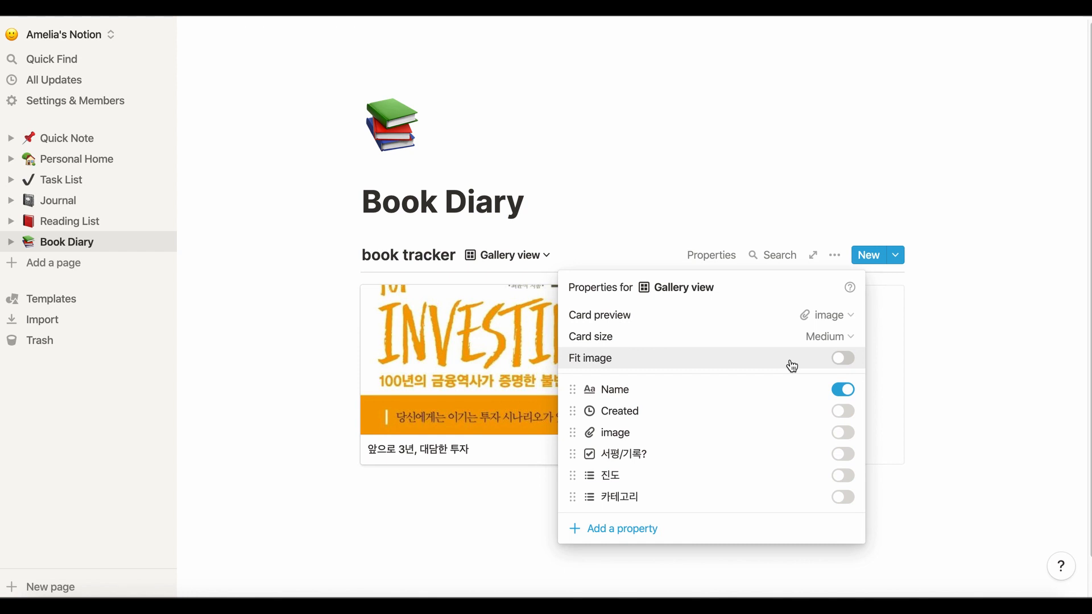
{"action": "left_click", "coordinate": [852, 363]}
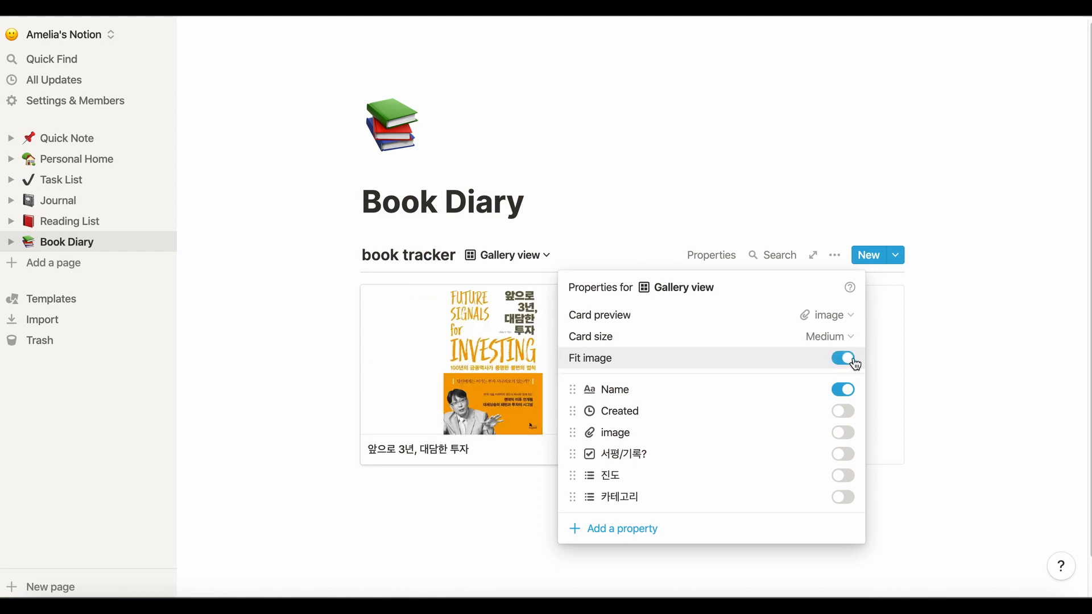
Try the Small card size for the gallery view and set it back to Medium.
{"action": "left_click", "coordinate": [849, 346]}
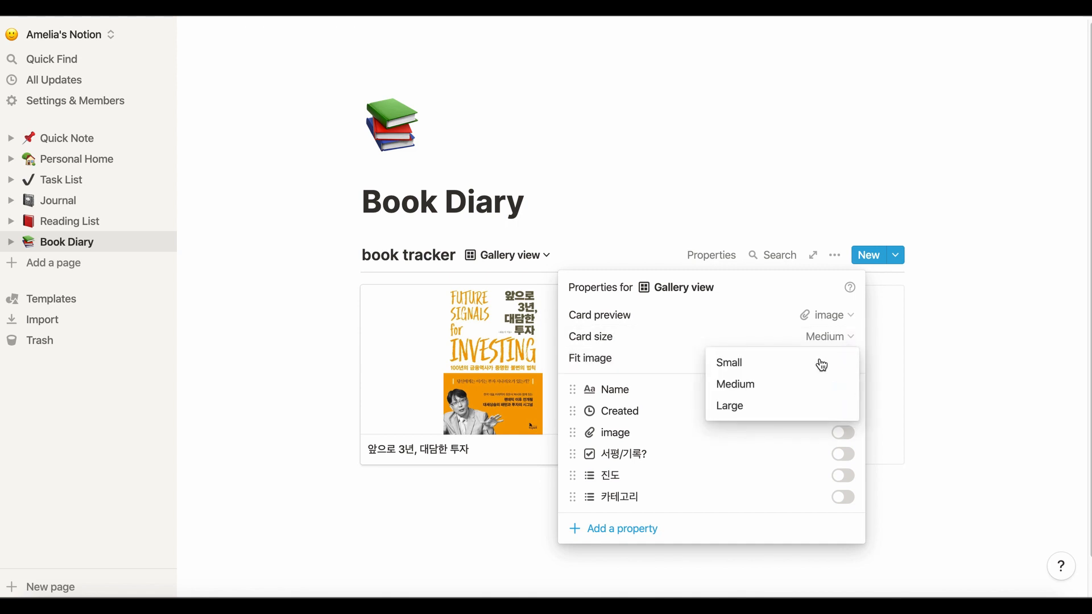
{"action": "left_click", "coordinate": [822, 365]}
{"action": "left_click", "coordinate": [848, 341]}
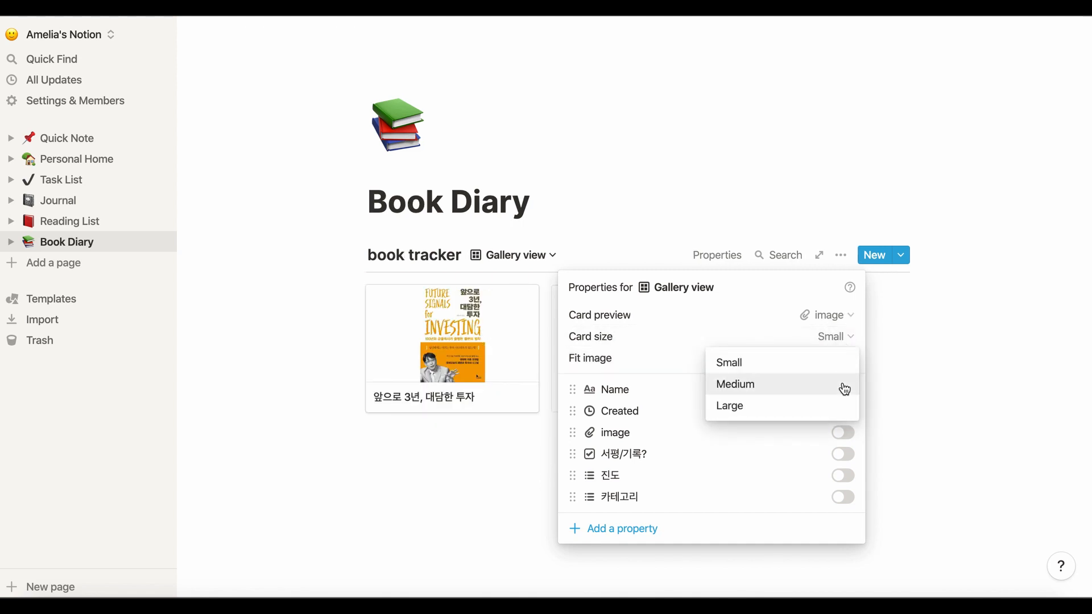
{"action": "left_click", "coordinate": [841, 385]}
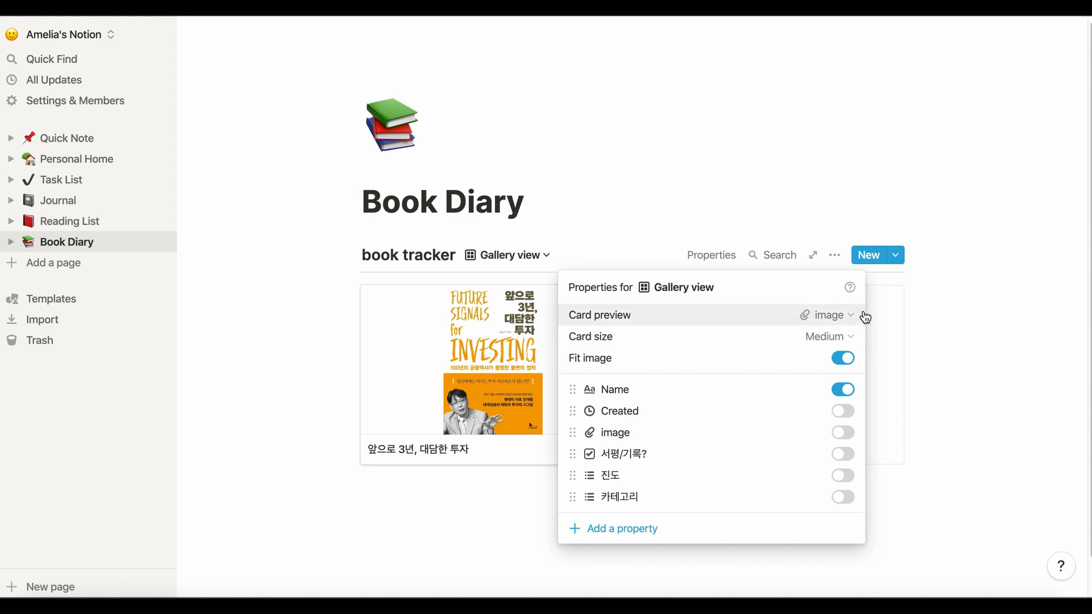
Try showing the Created, image and 서평/기록? properties on the gallery cards, hiding each one again.
{"action": "left_click", "coordinate": [850, 414]}
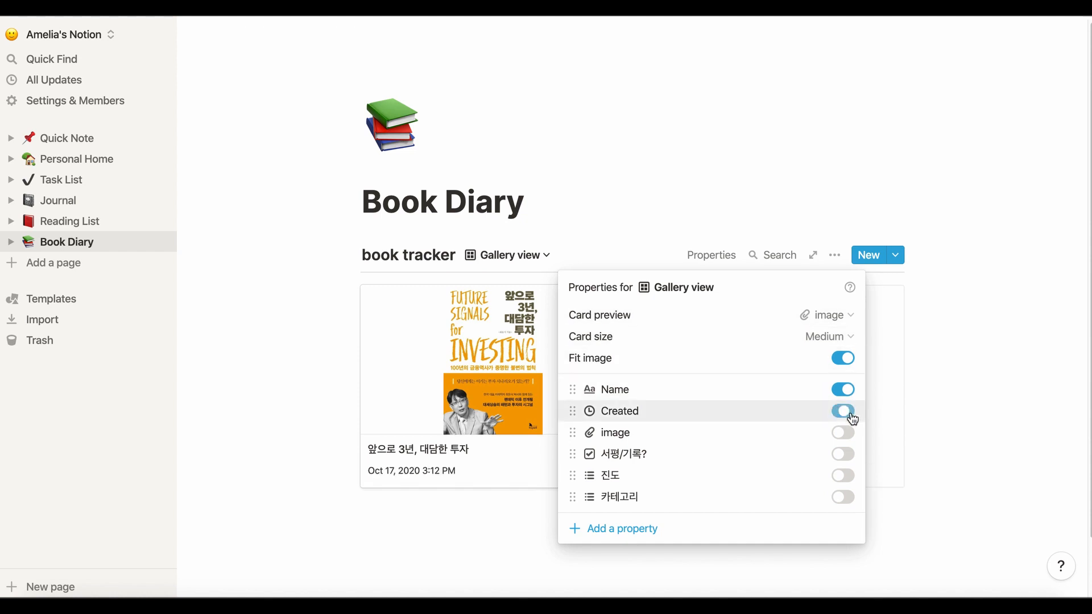
{"action": "left_click", "coordinate": [849, 415]}
{"action": "left_click", "coordinate": [851, 437]}
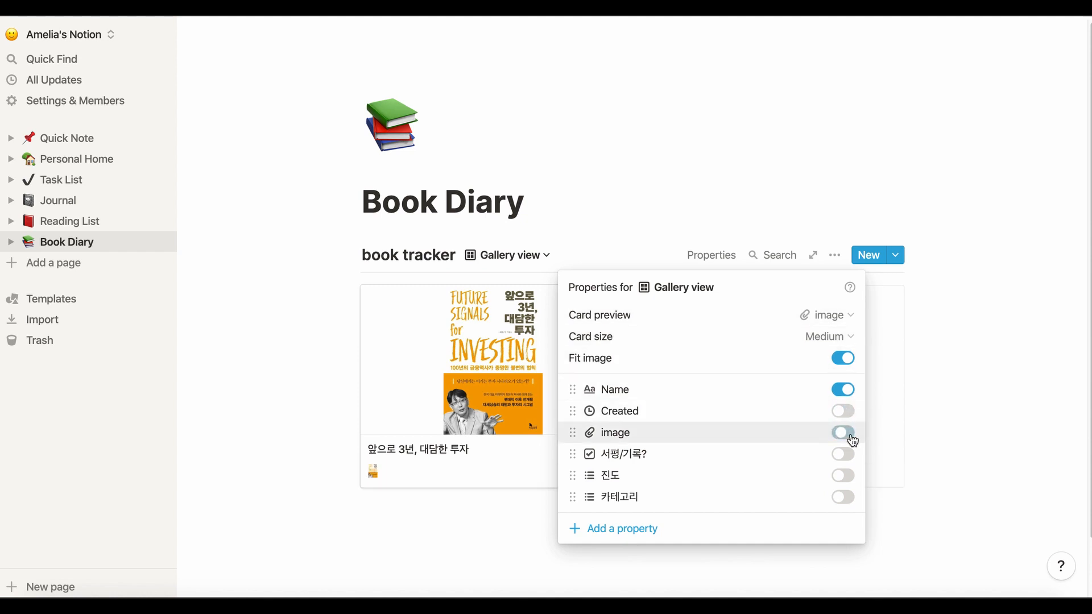
{"action": "left_click", "coordinate": [851, 438]}
{"action": "left_click", "coordinate": [852, 454]}
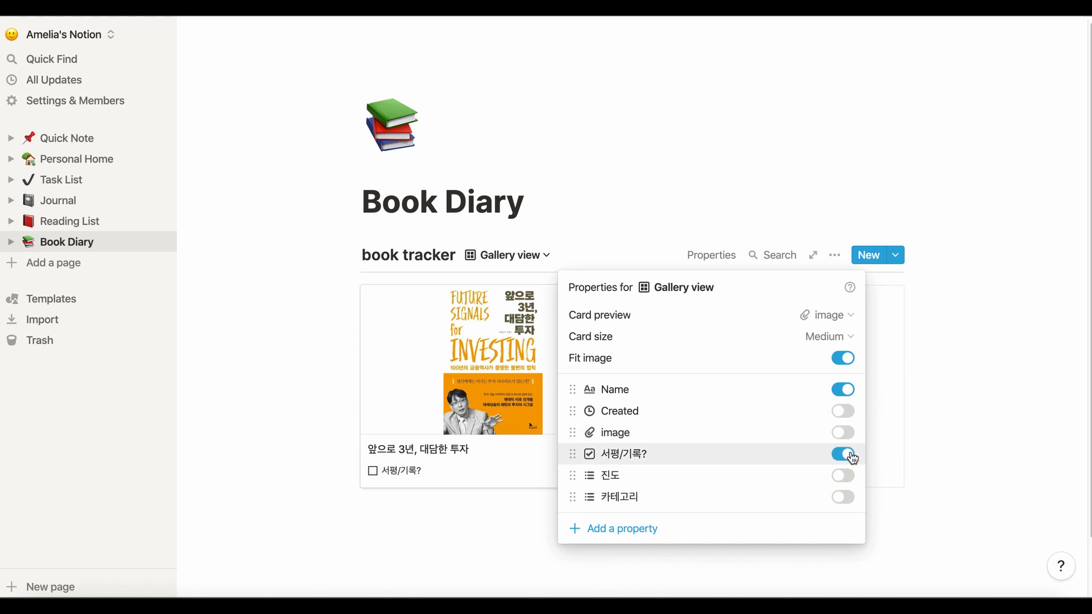
{"action": "left_click", "coordinate": [851, 454]}
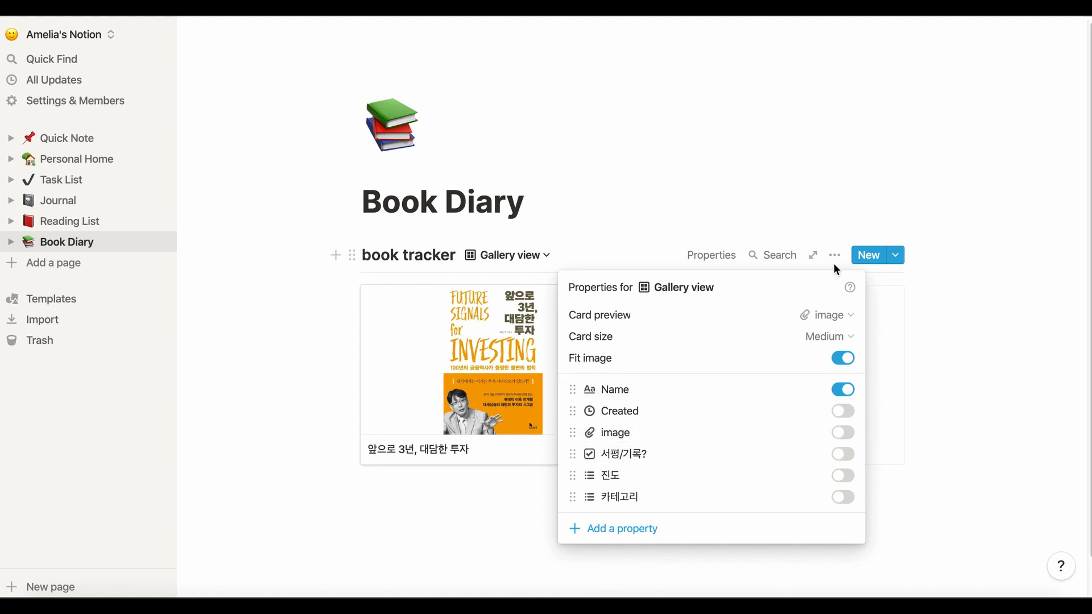
{"action": "left_click", "coordinate": [834, 195]}
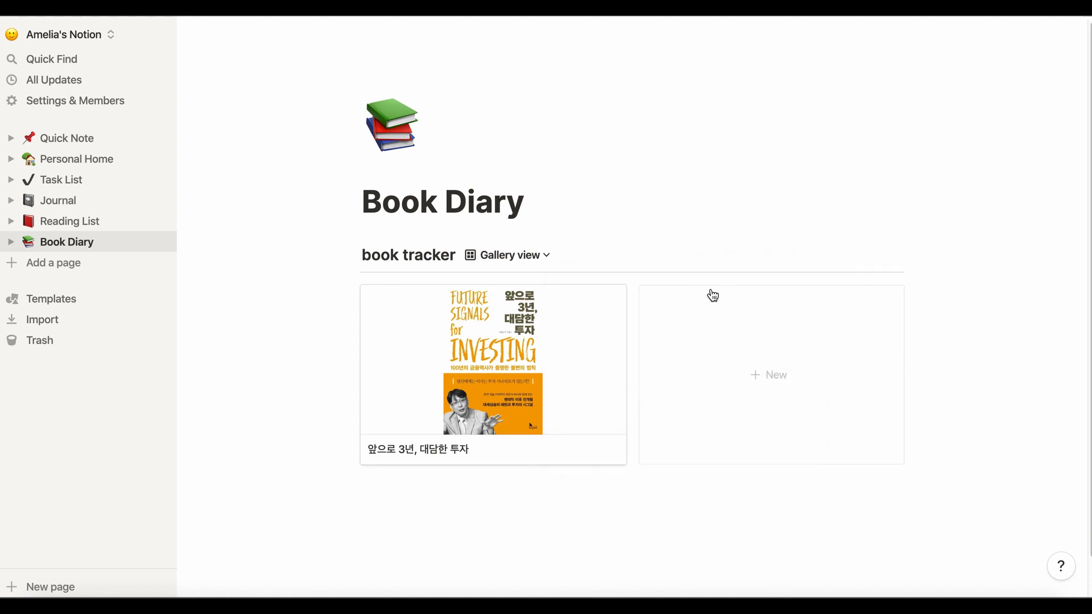
Switch book tracker to the 태그 분류 board view and hide the Created property on its cards.
{"action": "left_click", "coordinate": [514, 254]}
{"action": "left_click", "coordinate": [513, 351]}
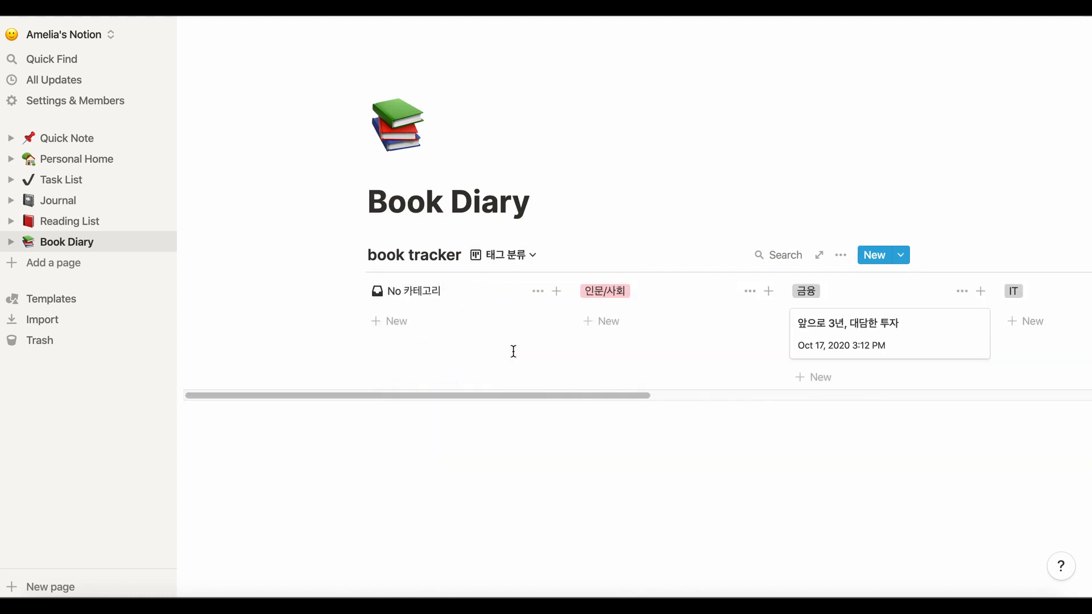
{"action": "left_click_drag", "start_coordinate": [544, 395], "coordinate": [672, 398]}
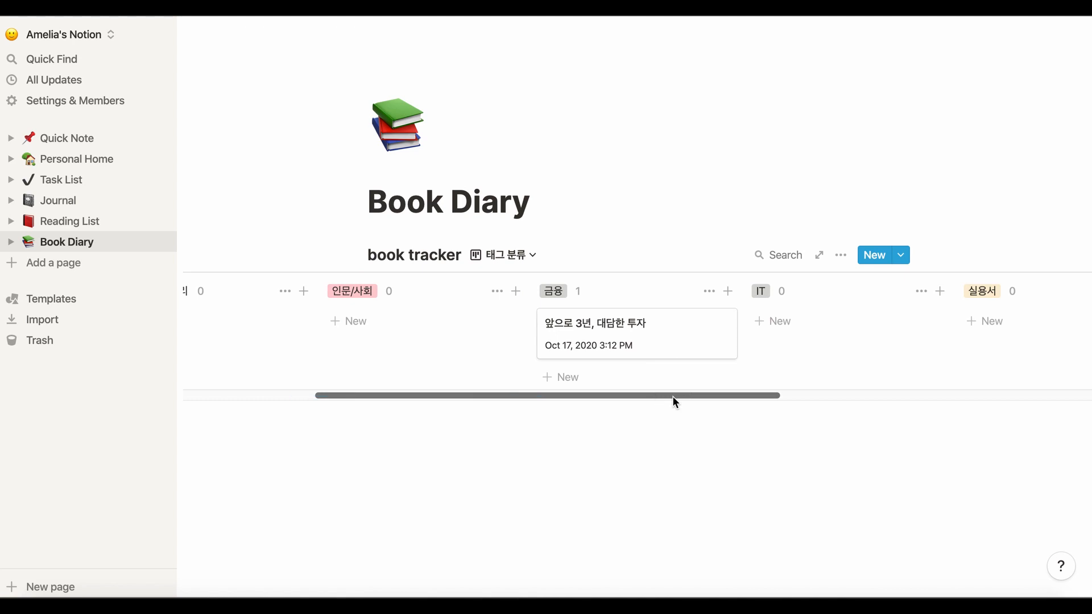
{"action": "left_click", "coordinate": [841, 257]}
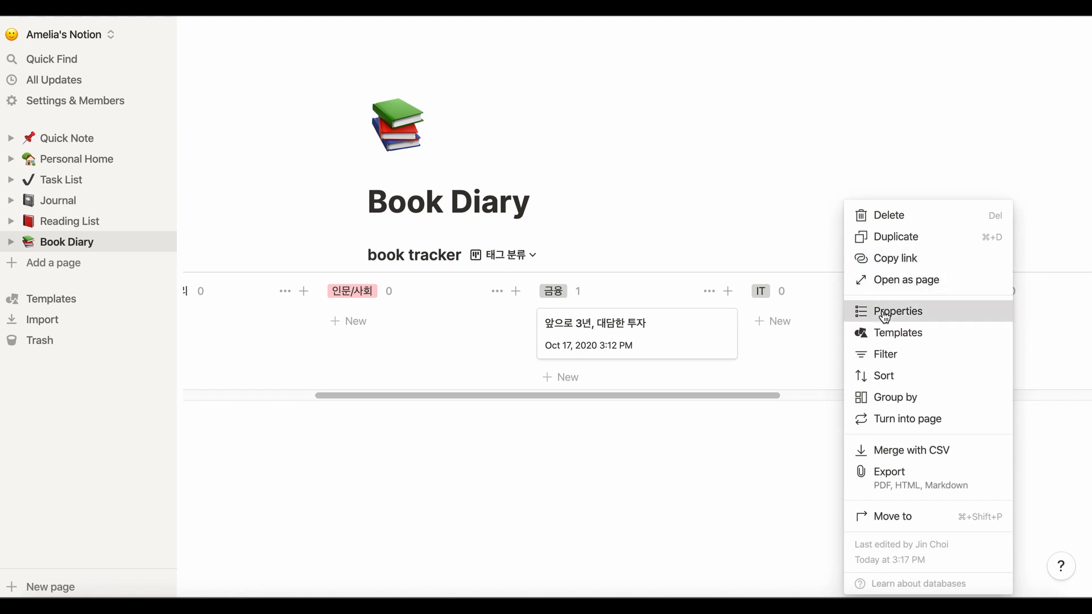
{"action": "left_click", "coordinate": [885, 311]}
{"action": "left_click", "coordinate": [847, 390]}
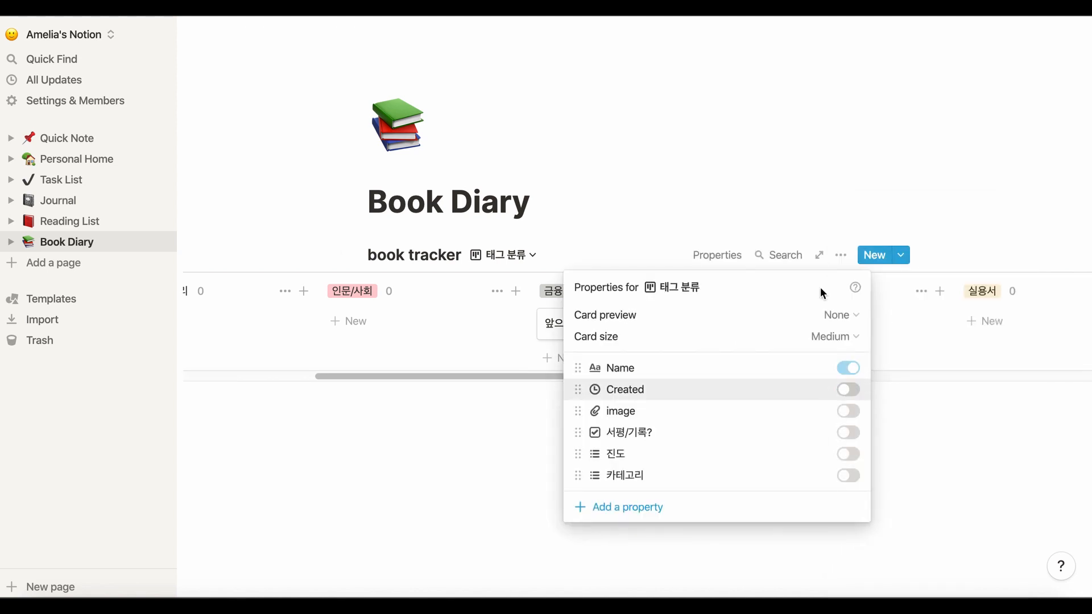
{"action": "left_click", "coordinate": [818, 203]}
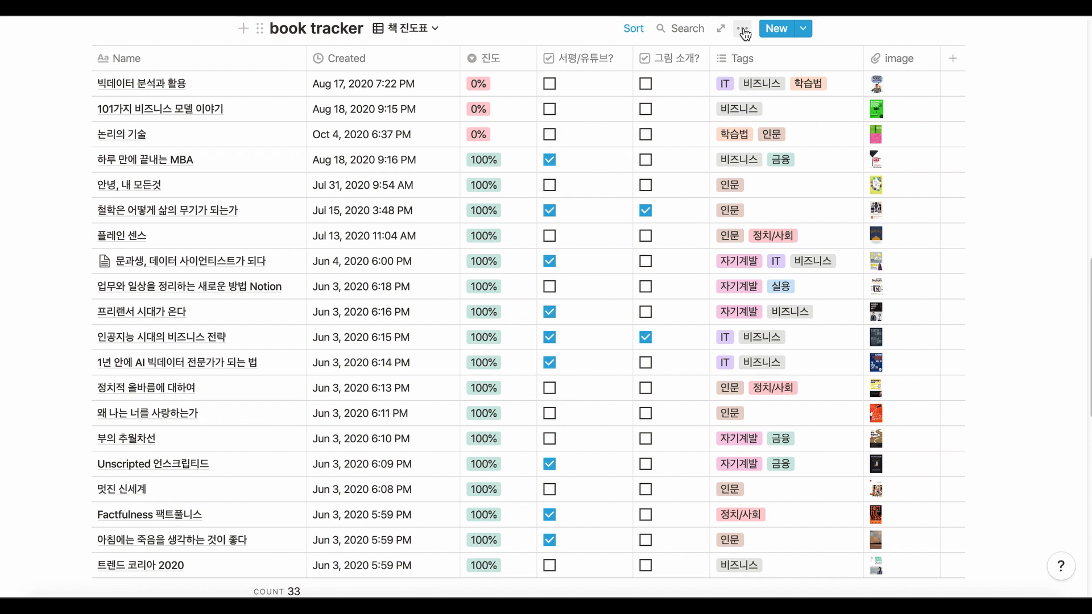
Open the sort settings of the 책 진도표 view in the filled-in book tracker.
{"action": "left_click", "coordinate": [742, 28]}
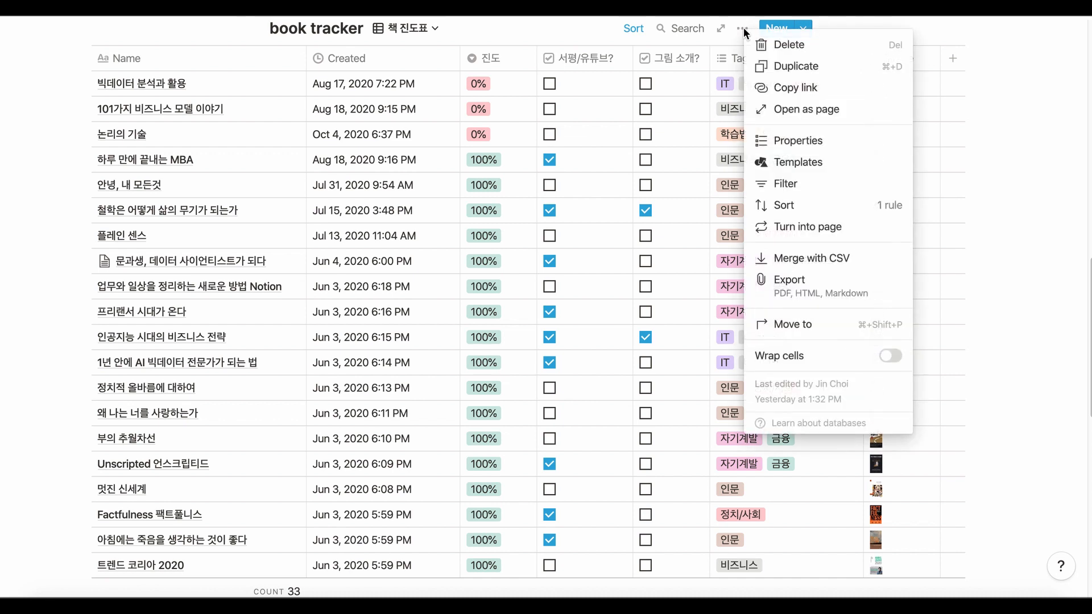
{"action": "left_click", "coordinate": [827, 208]}
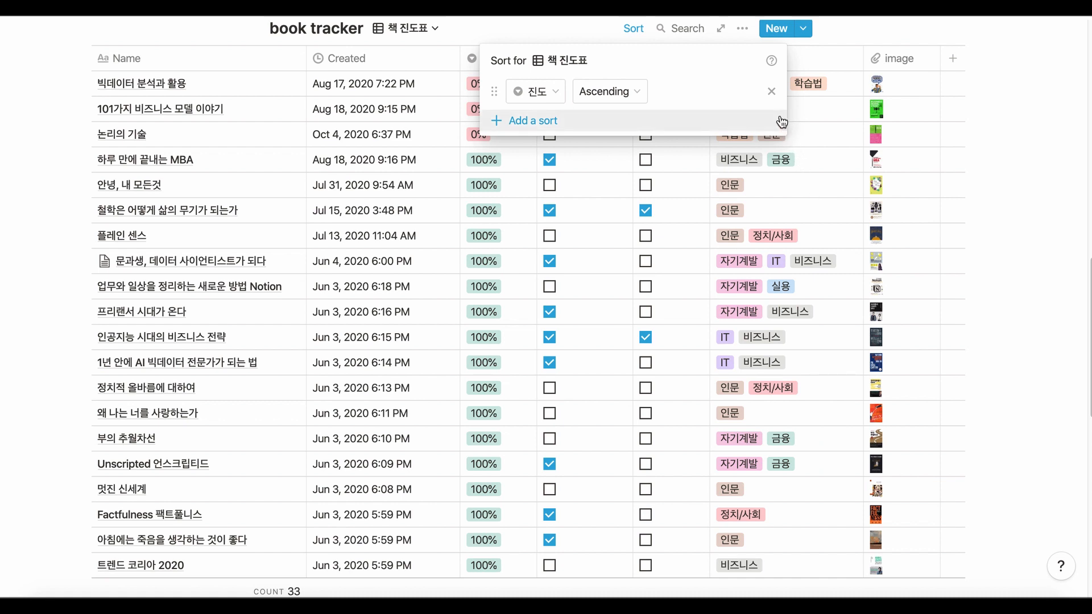
Remove the 책 진도표 view's existing sort and add an ascending sort by 진도 again.
{"action": "left_click", "coordinate": [771, 91]}
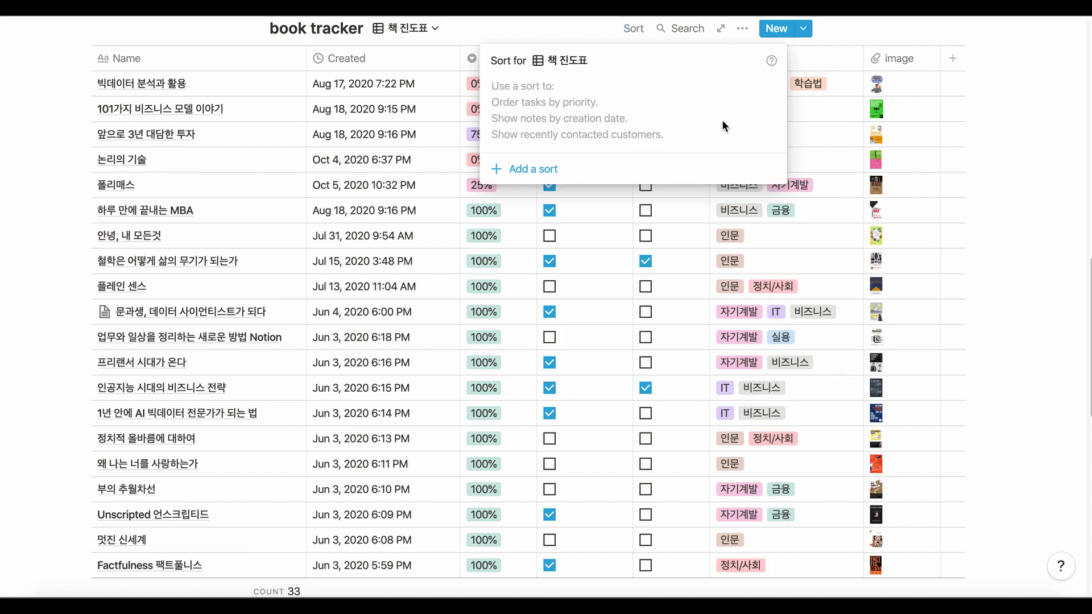
{"action": "left_click", "coordinate": [643, 162]}
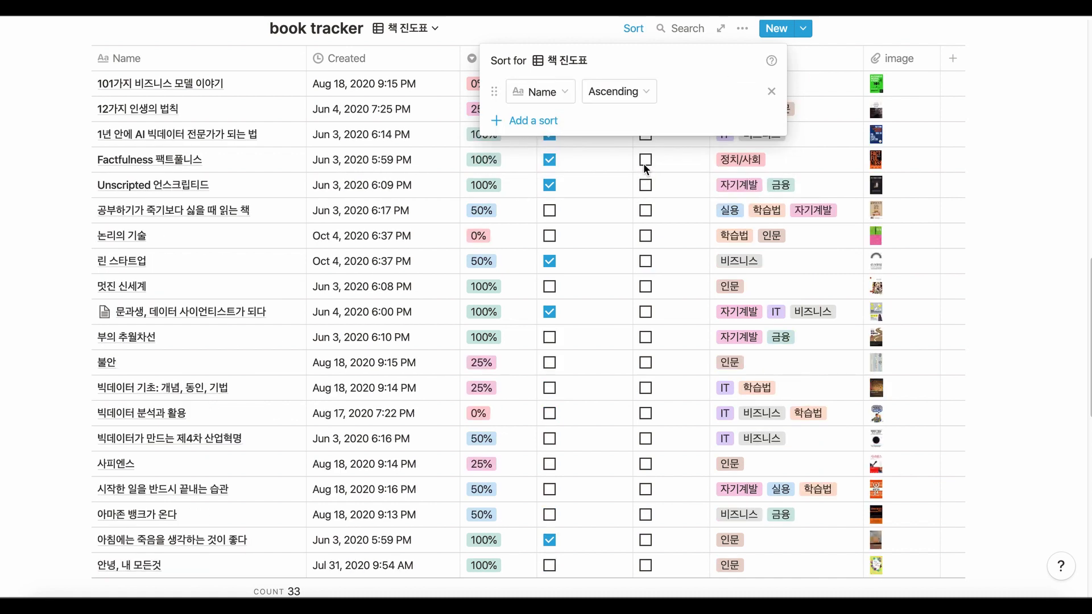
{"action": "left_click", "coordinate": [543, 92]}
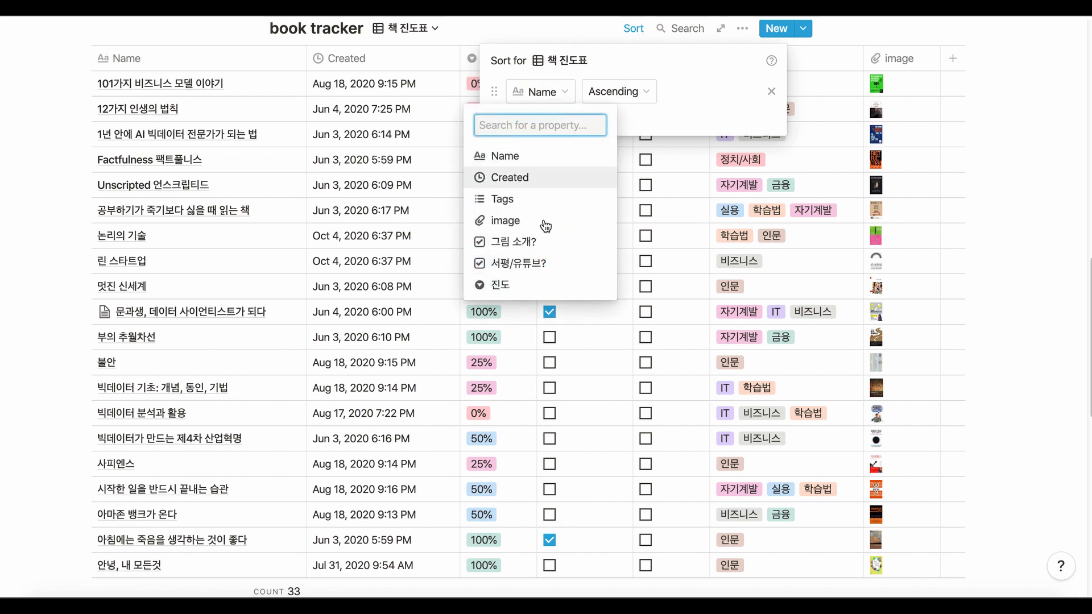
{"action": "left_click", "coordinate": [546, 285]}
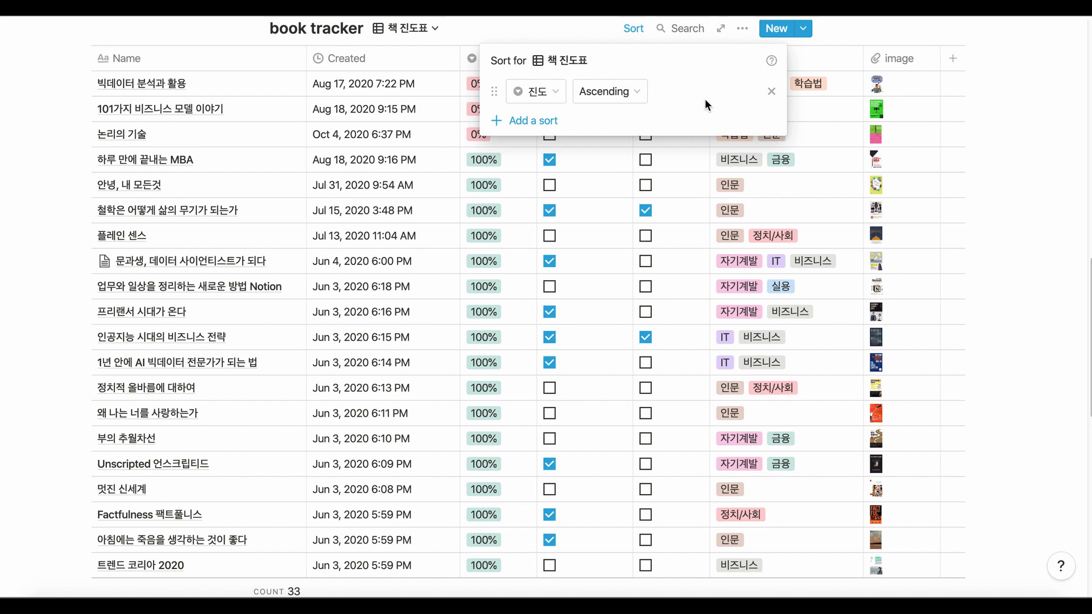
{"action": "left_click", "coordinate": [791, 45]}
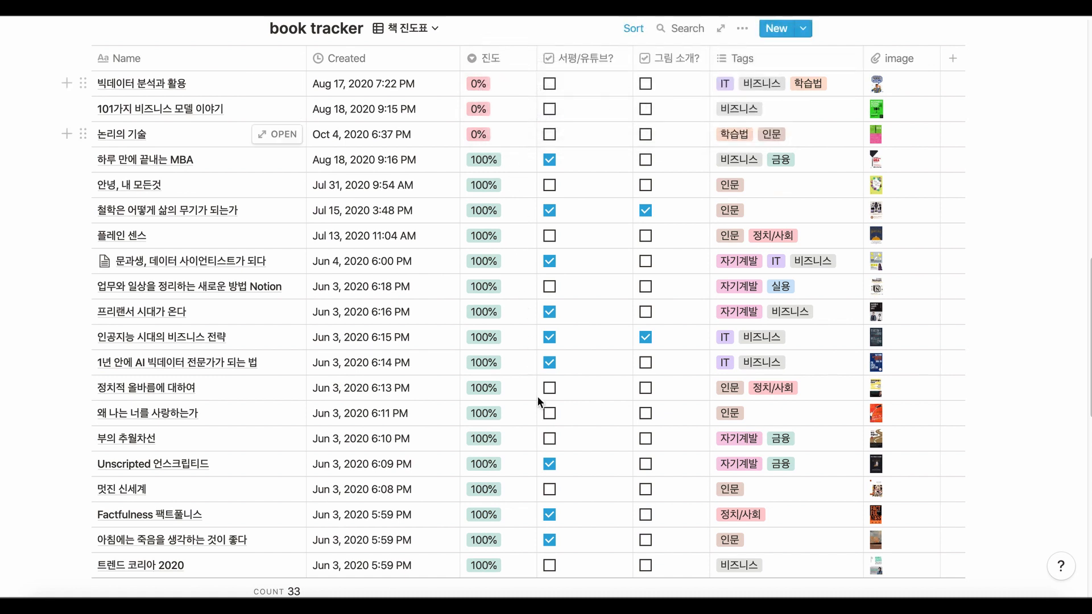
Look through the rows of the 책 진도표 table to examine how the books are ordered by 진도.
{"action": "scroll", "coordinate": [540, 429], "scroll_direction": "down", "scroll_amount": 7}
{"action": "scroll", "coordinate": [541, 433], "scroll_direction": "up", "scroll_amount": 3}
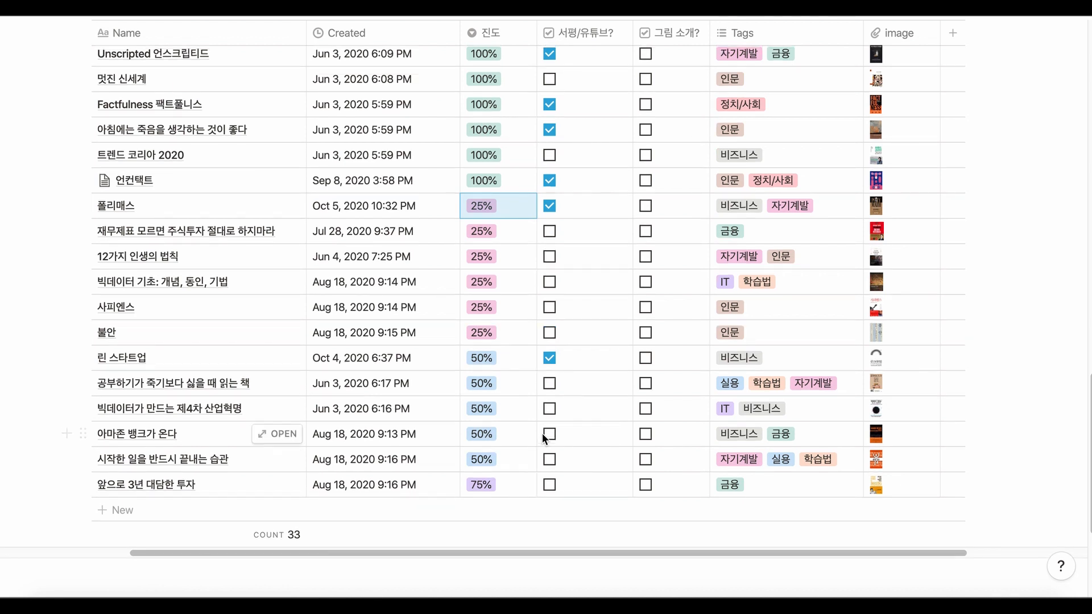
{"action": "scroll", "coordinate": [544, 426], "scroll_direction": "up", "scroll_amount": 2}
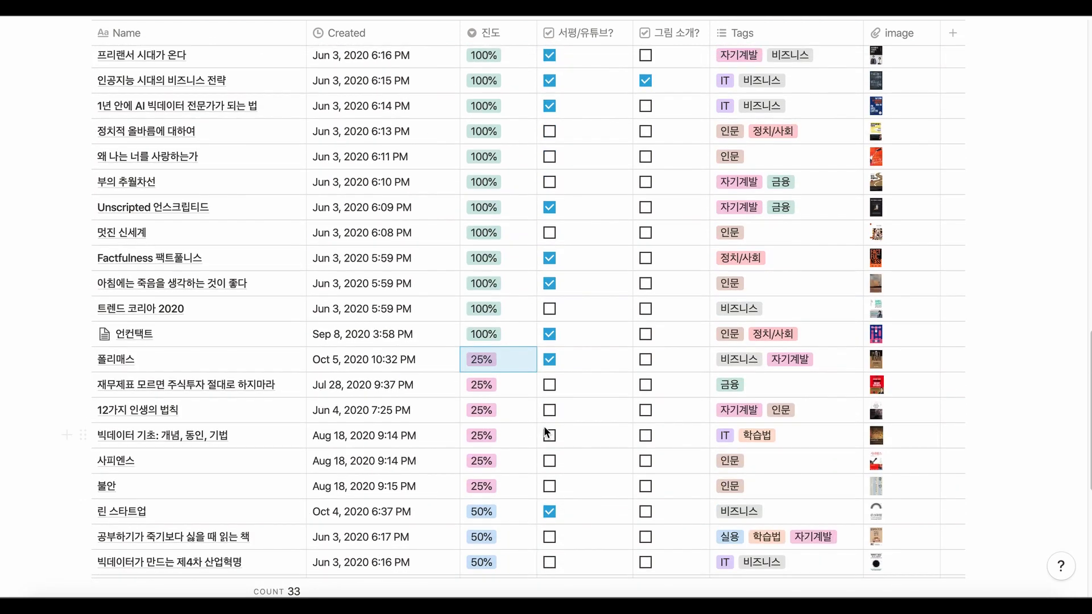
{"action": "scroll", "coordinate": [544, 424], "scroll_direction": "down", "scroll_amount": 2}
{"action": "scroll", "coordinate": [544, 424], "scroll_direction": "up", "scroll_amount": 3}
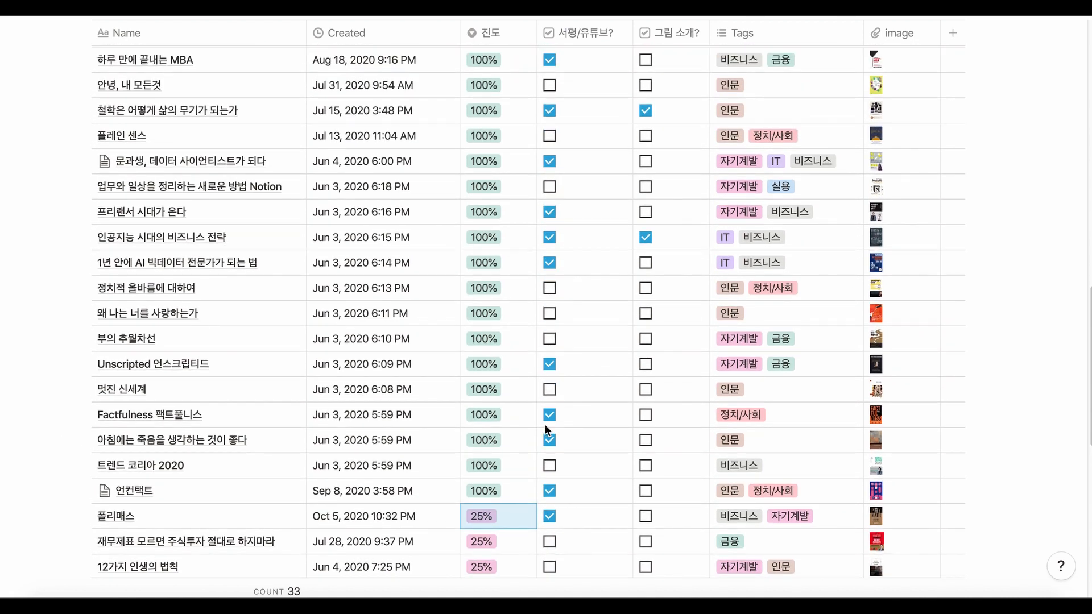
{"action": "scroll", "coordinate": [545, 427], "scroll_direction": "up", "scroll_amount": 2}
{"action": "scroll", "coordinate": [546, 424], "scroll_direction": "up", "scroll_amount": 3}
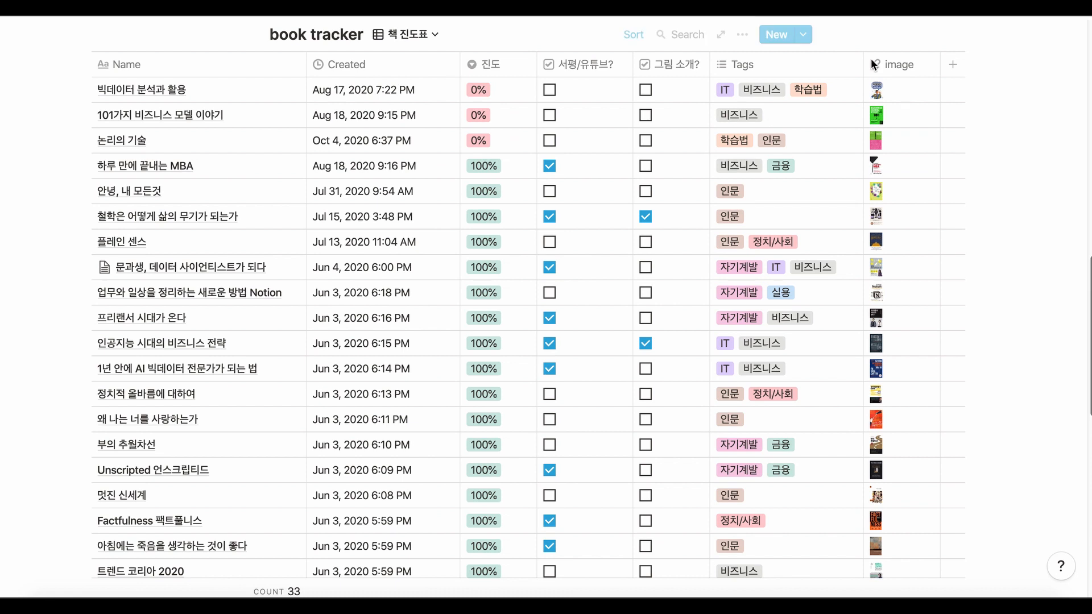
Add a filter to the 책 진도표 view that keeps only books whose Name contains 철학.
{"action": "mouse_move", "coordinate": [746, 37]}
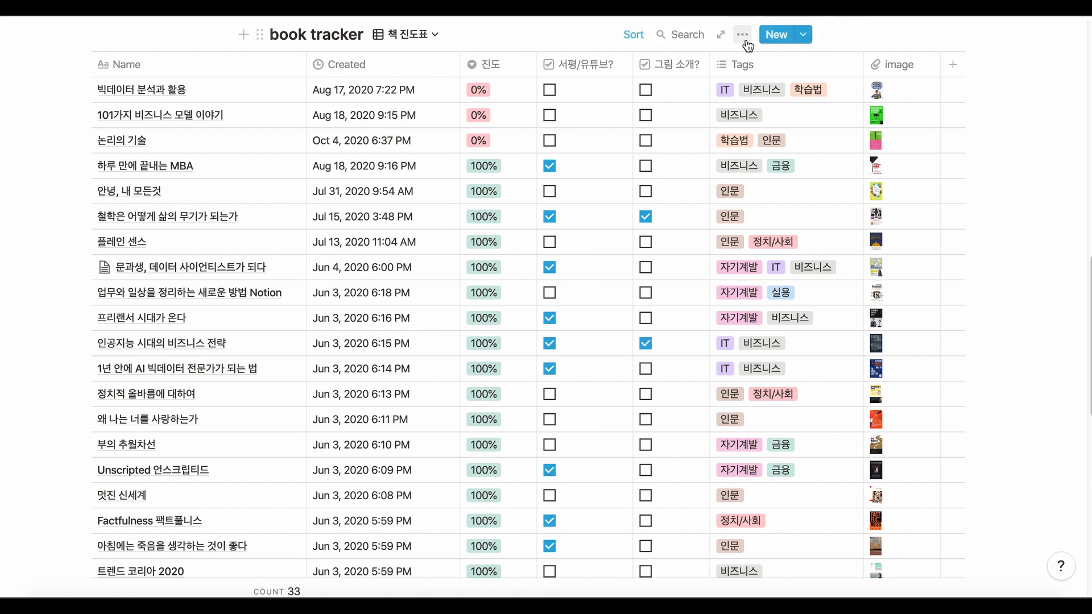
{"action": "left_click", "coordinate": [742, 36]}
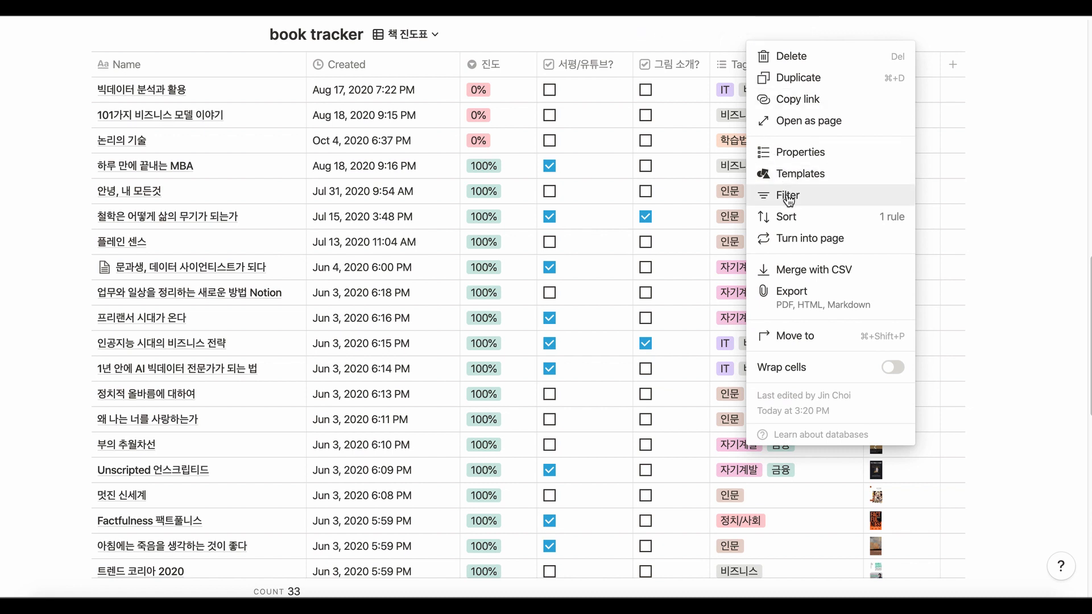
{"action": "left_click", "coordinate": [820, 199]}
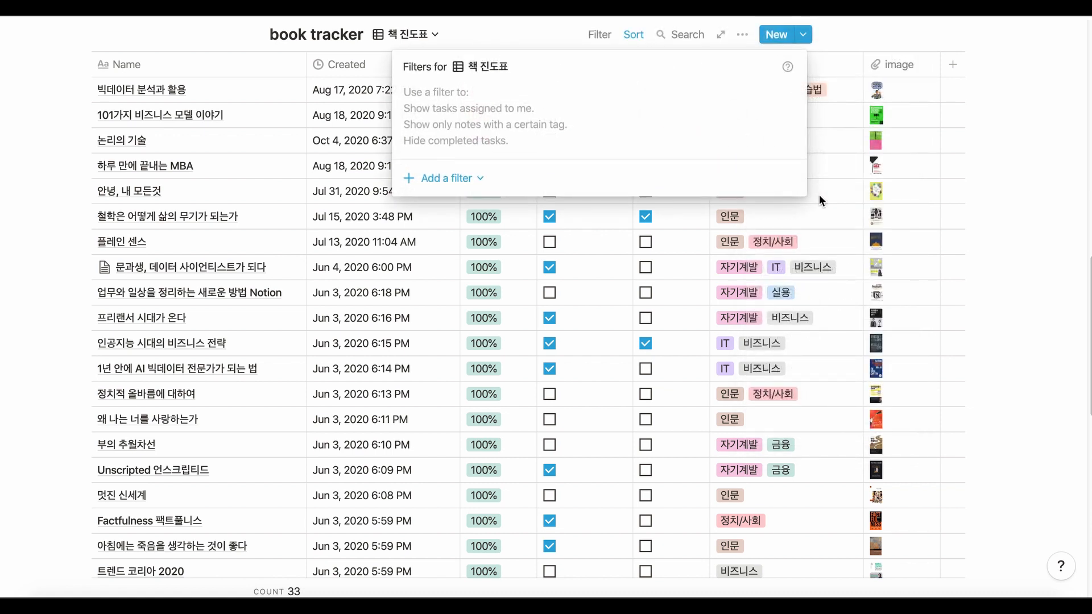
{"action": "left_click", "coordinate": [488, 178]}
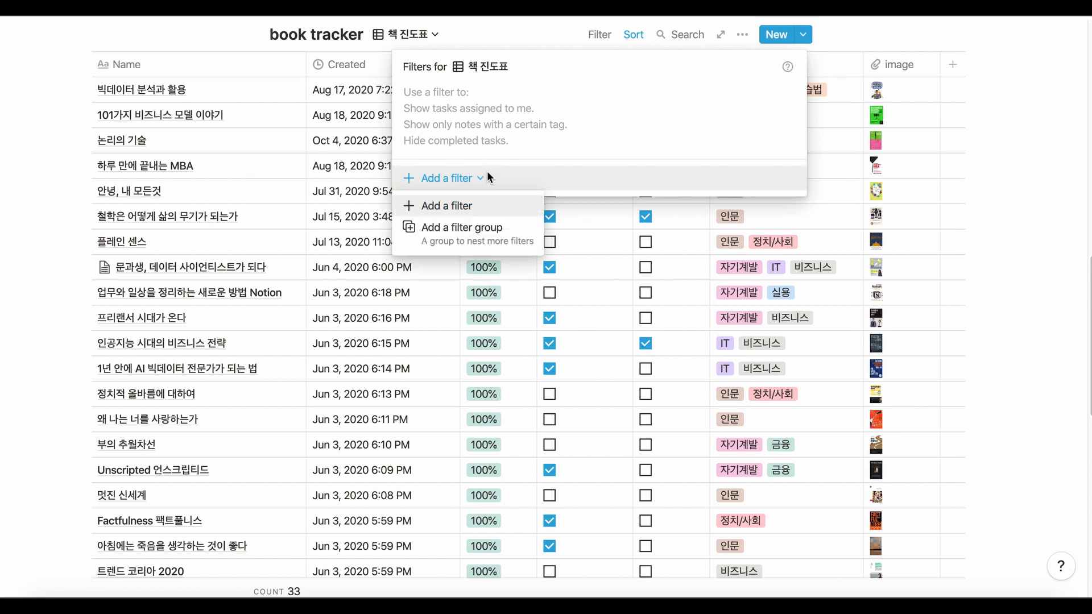
{"action": "left_click", "coordinate": [489, 206]}
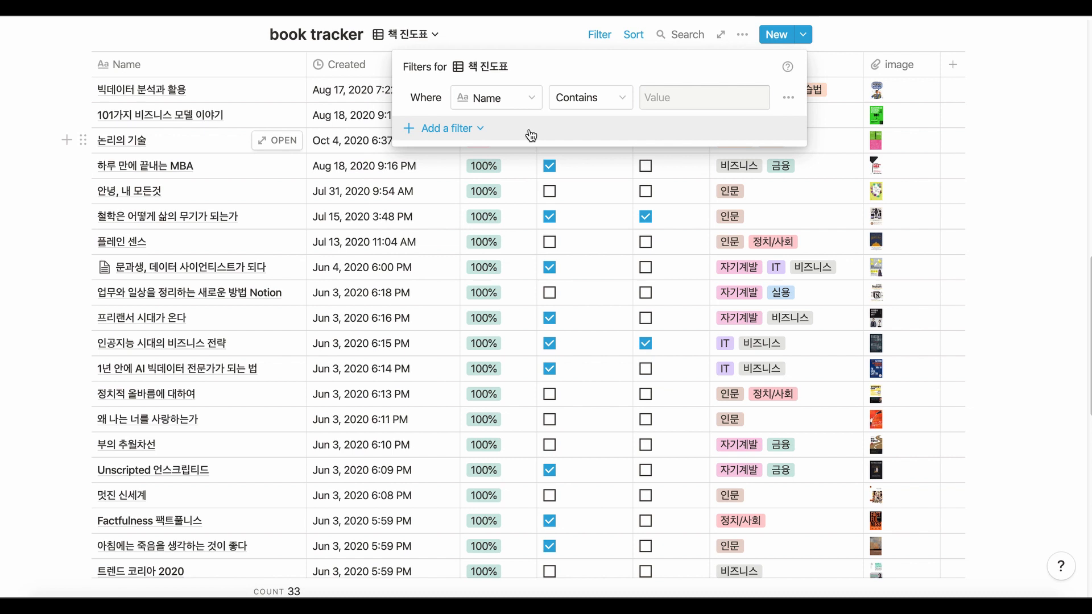
{"action": "left_click", "coordinate": [692, 100]}
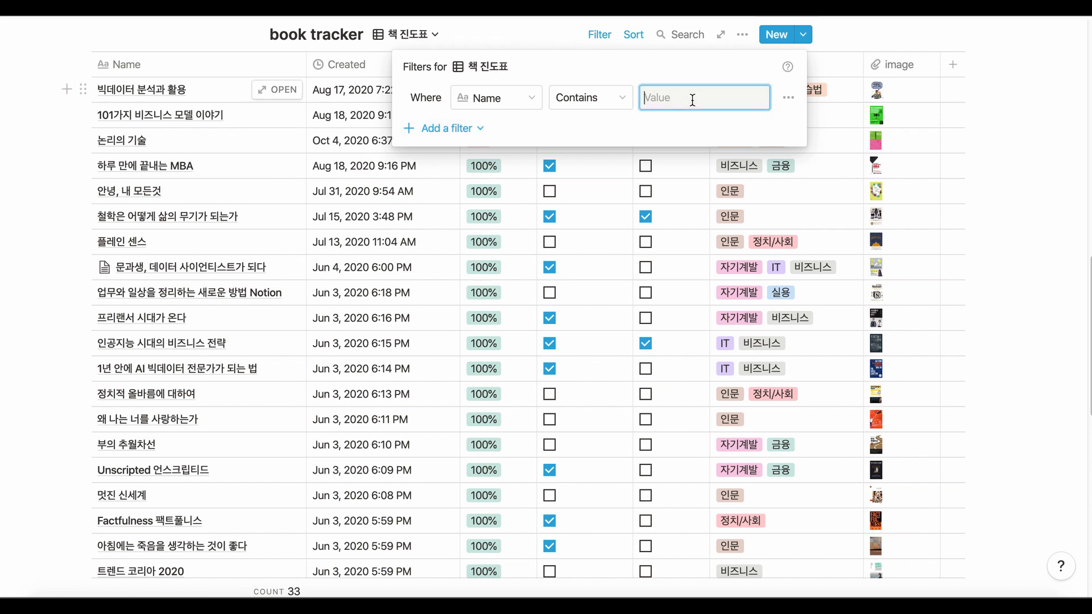
{"action": "type", "text": "처"}
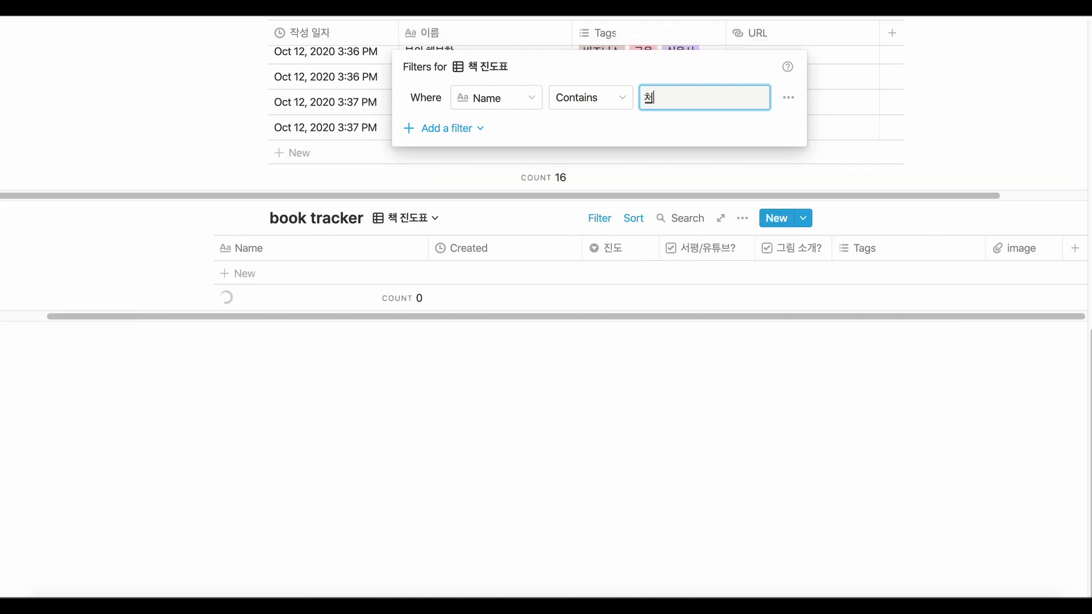
{"action": "type", "text": "ㄹ학"}
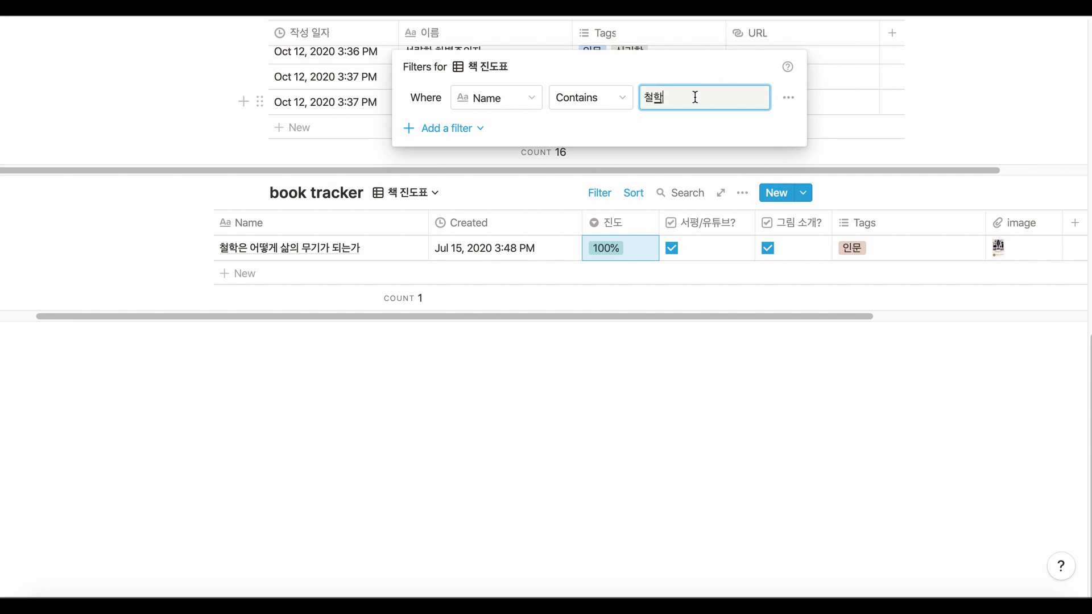
Change the Name filter's value to 인생.
{"action": "key", "text": "BackSpace"}
{"action": "key", "text": "BackSpace"}
{"action": "key", "text": "BackSpace"}
{"action": "key", "text": "BackSpace"}
{"action": "type", "text": "인스"}
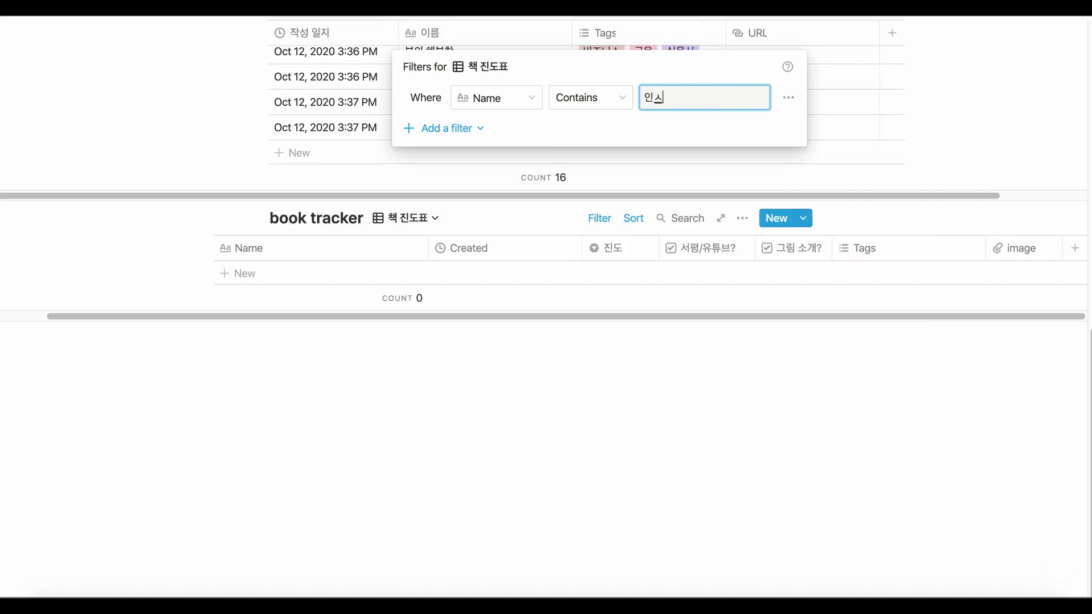
{"action": "left_click", "coordinate": [705, 73]}
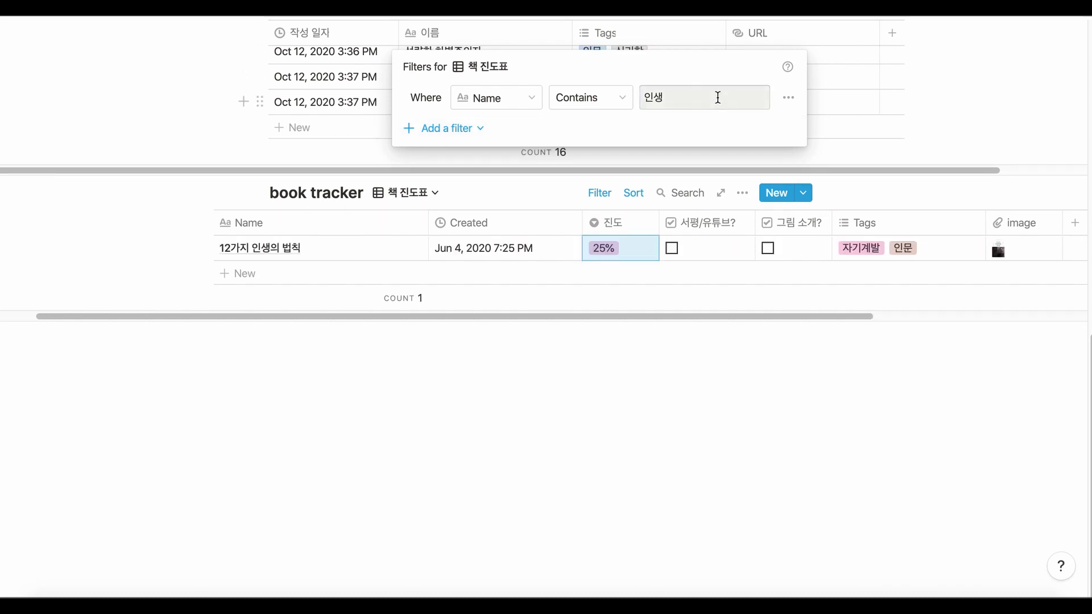
Replace the Name filter's value with 투자.
{"action": "left_click", "coordinate": [718, 98]}
{"action": "key", "text": "BackSpace"}
{"action": "key", "text": "BackSpace"}
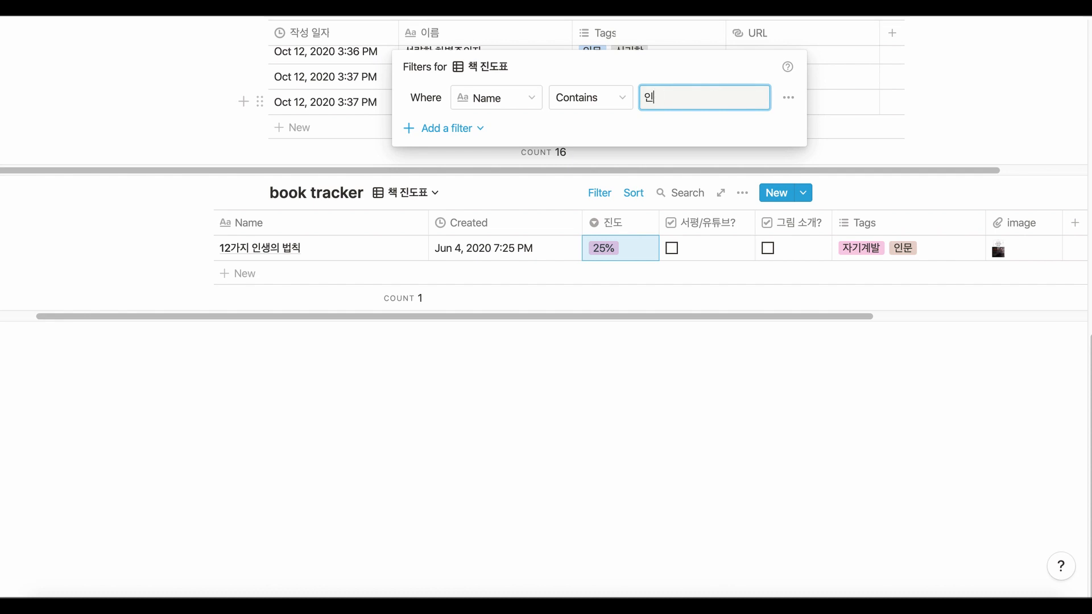
{"action": "type", "text": "투자"}
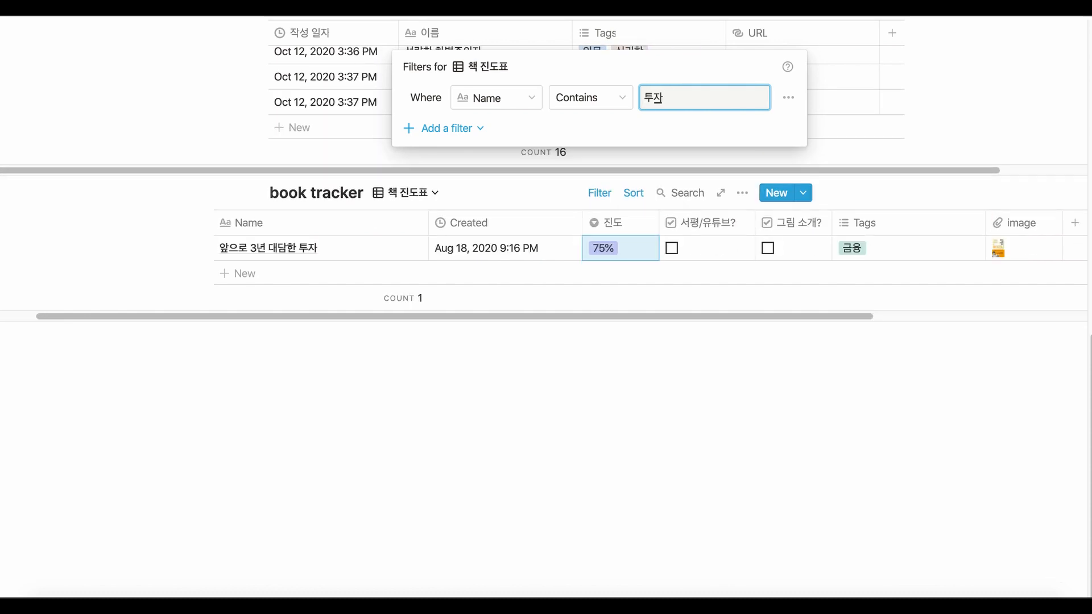
{"action": "left_click", "coordinate": [725, 75]}
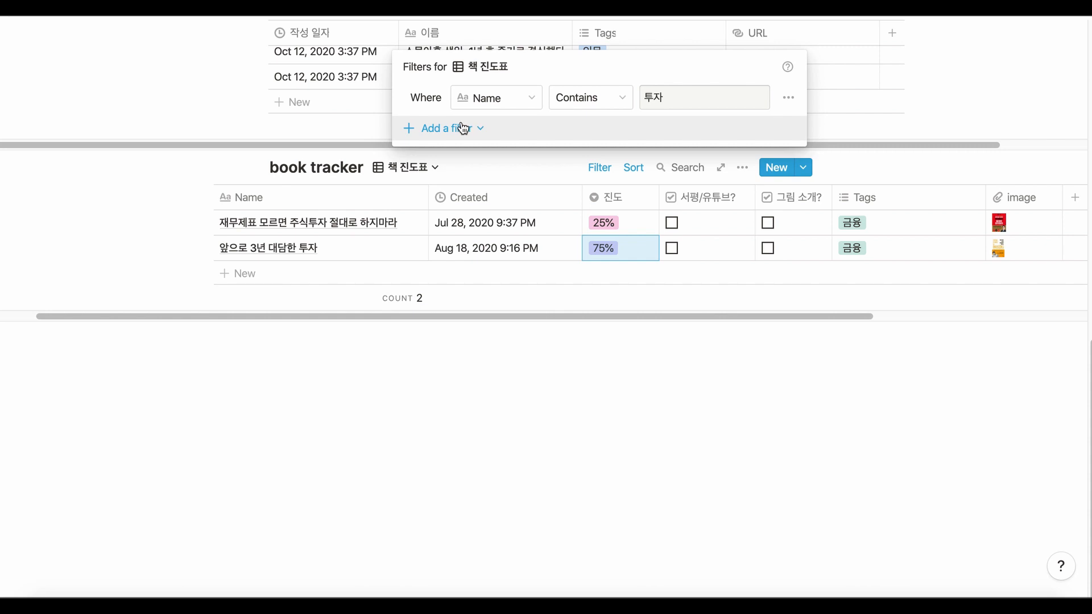
Switch the filter to the Created property with the condition Is after and an exact date.
{"action": "left_click", "coordinate": [513, 104]}
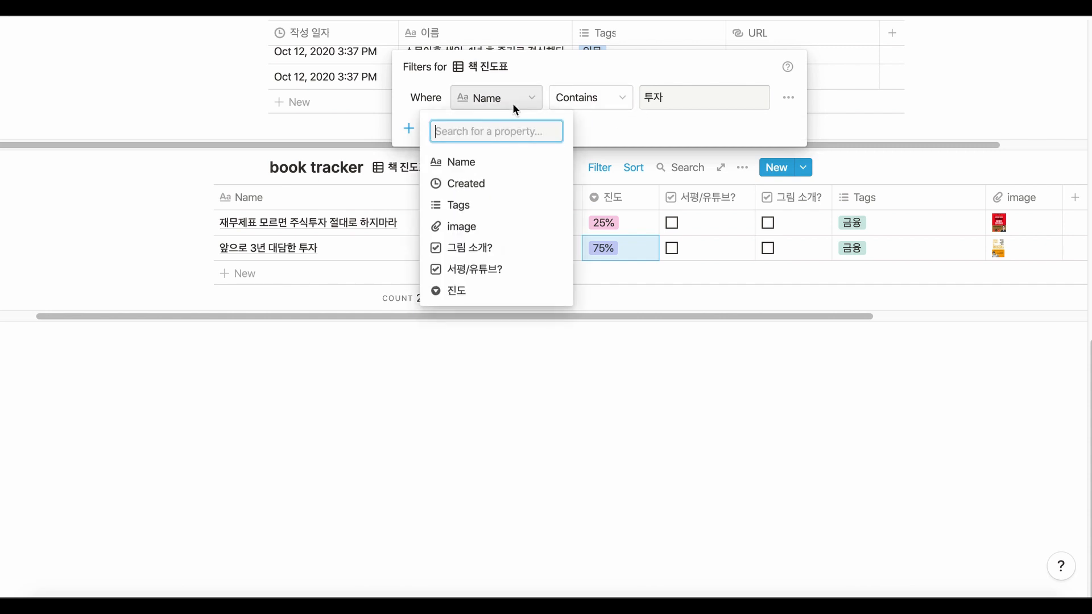
{"action": "left_click", "coordinate": [520, 184]}
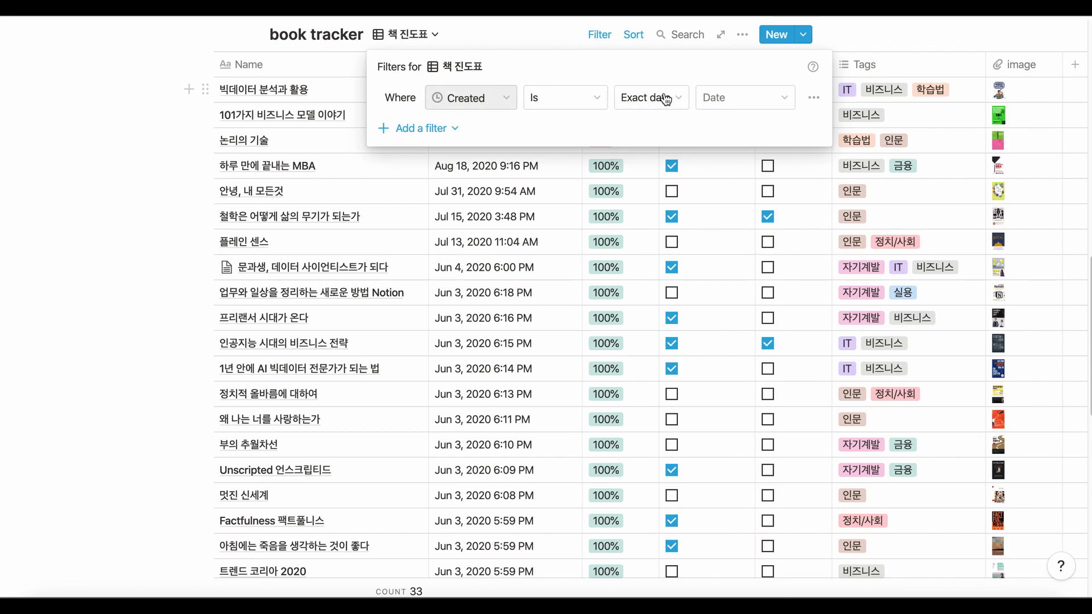
{"action": "left_click", "coordinate": [600, 104]}
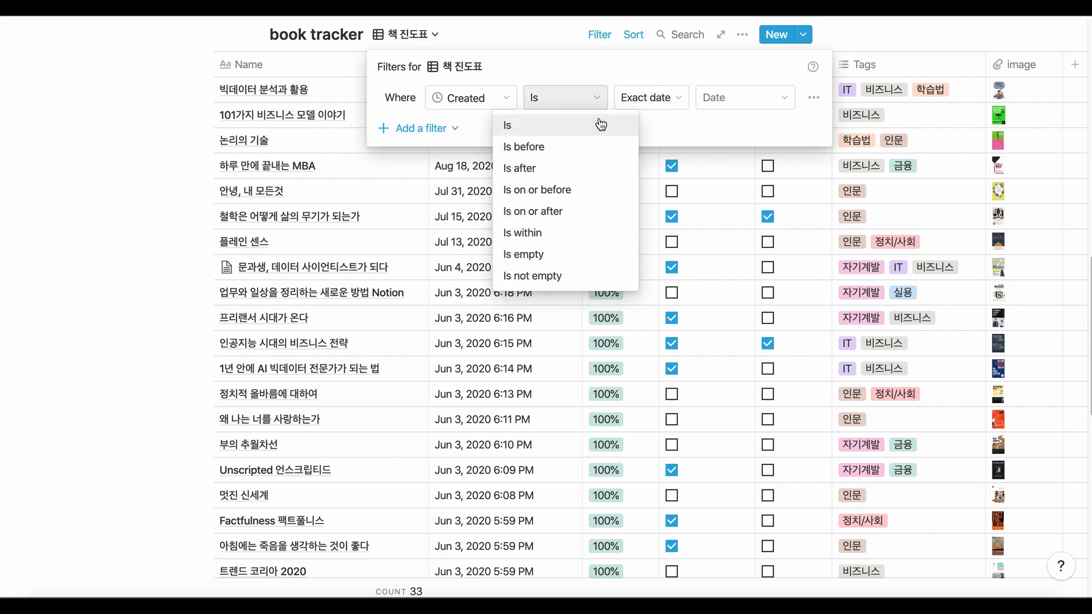
{"action": "left_click", "coordinate": [600, 166]}
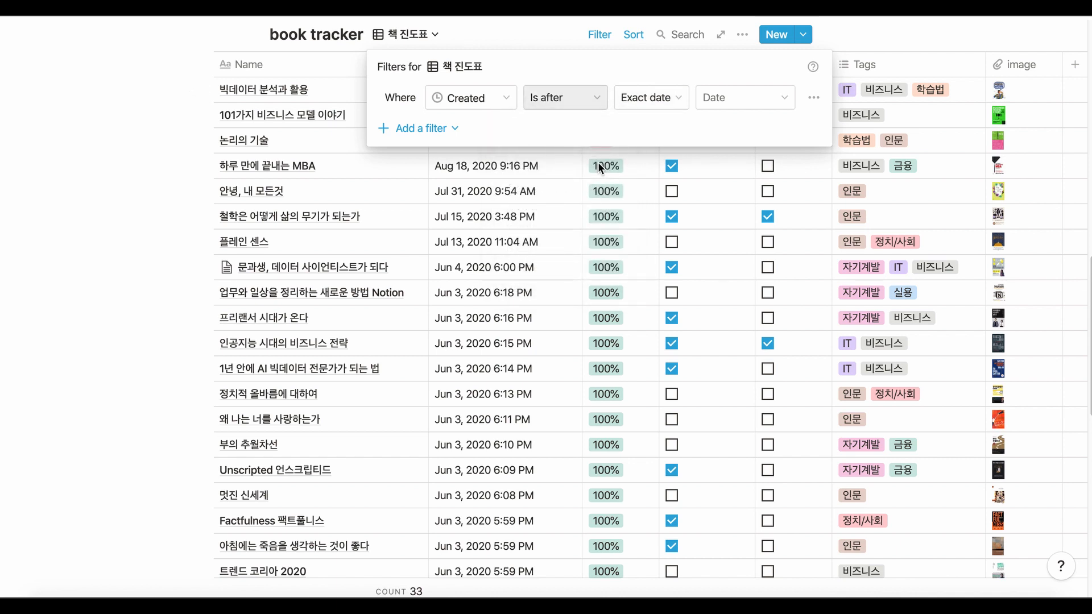
{"action": "left_click", "coordinate": [679, 98]}
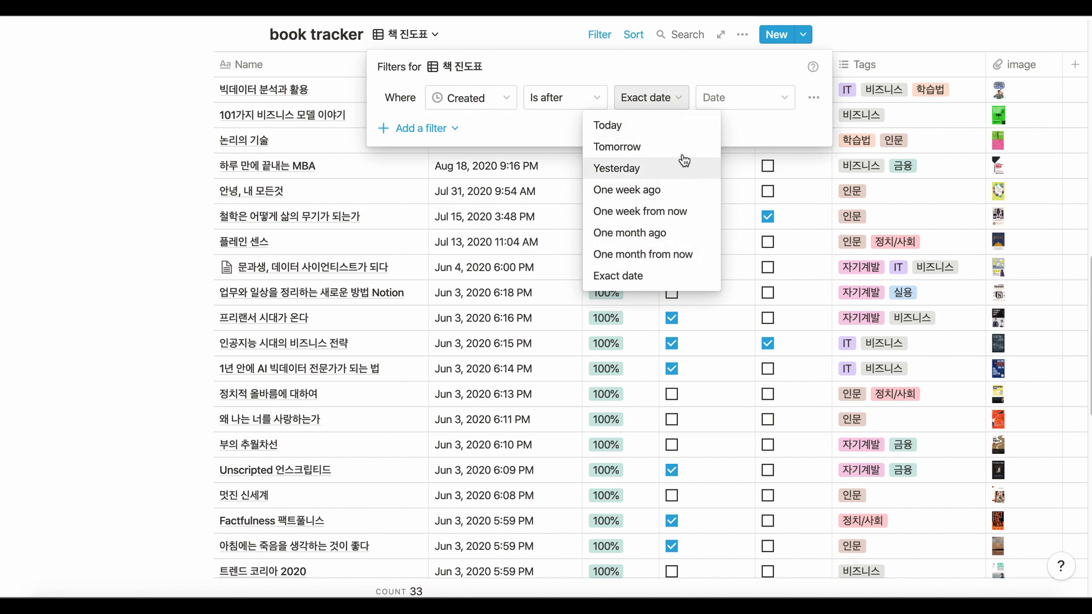
{"action": "left_click", "coordinate": [681, 277]}
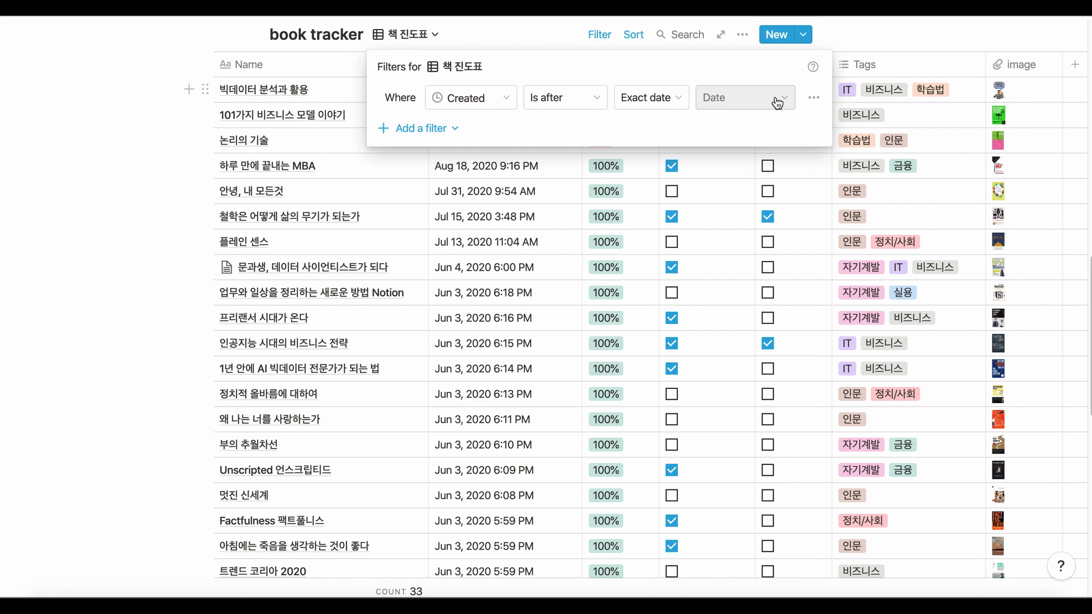
Set the Created filter's date to June 30, 2020 and close the filter settings.
{"action": "left_click", "coordinate": [777, 103]}
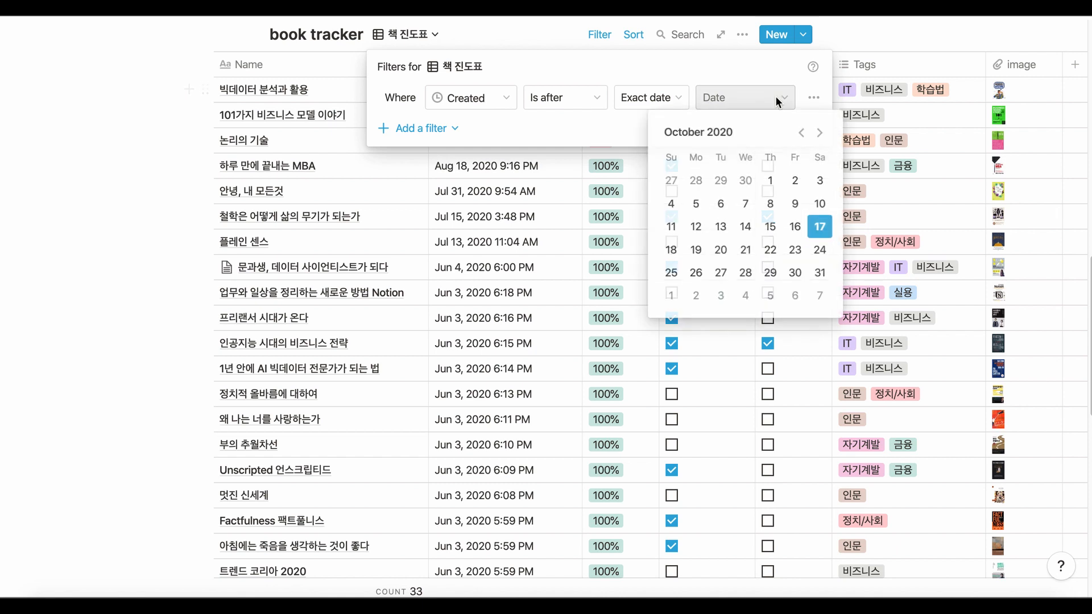
{"action": "left_click", "coordinate": [800, 135]}
{"action": "left_click", "coordinate": [799, 135]}
{"action": "left_click", "coordinate": [800, 135]}
{"action": "left_click", "coordinate": [799, 135]}
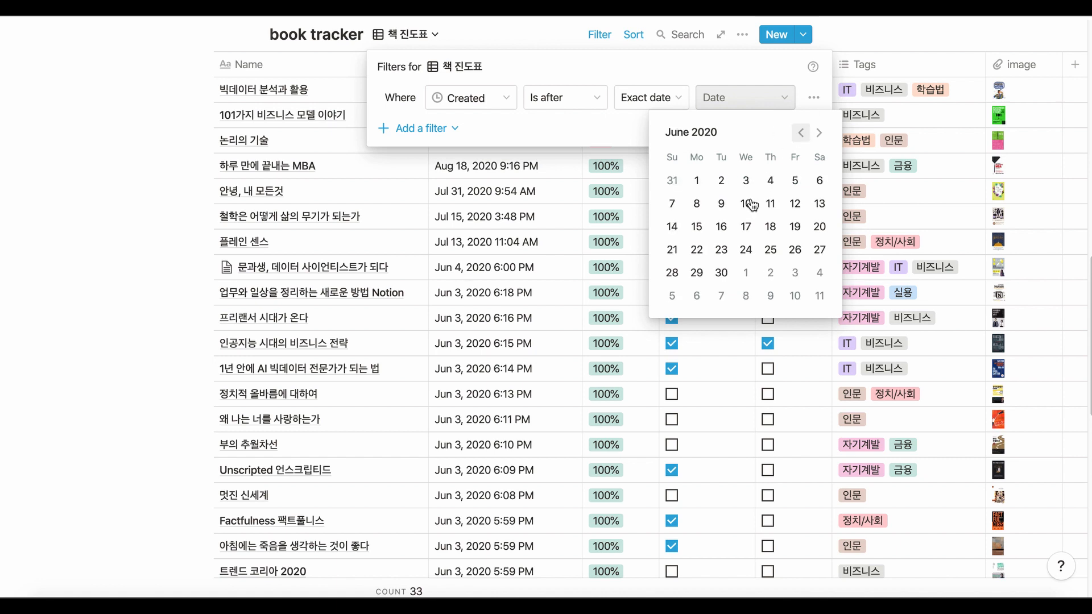
{"action": "left_click", "coordinate": [721, 274]}
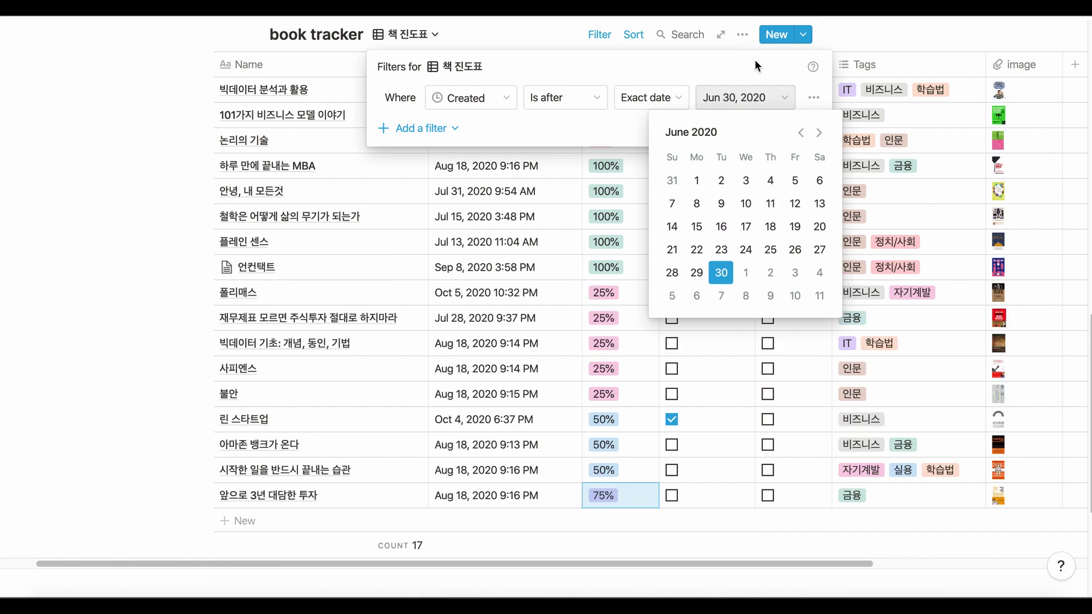
{"action": "left_click", "coordinate": [755, 62]}
{"action": "left_click", "coordinate": [859, 30]}
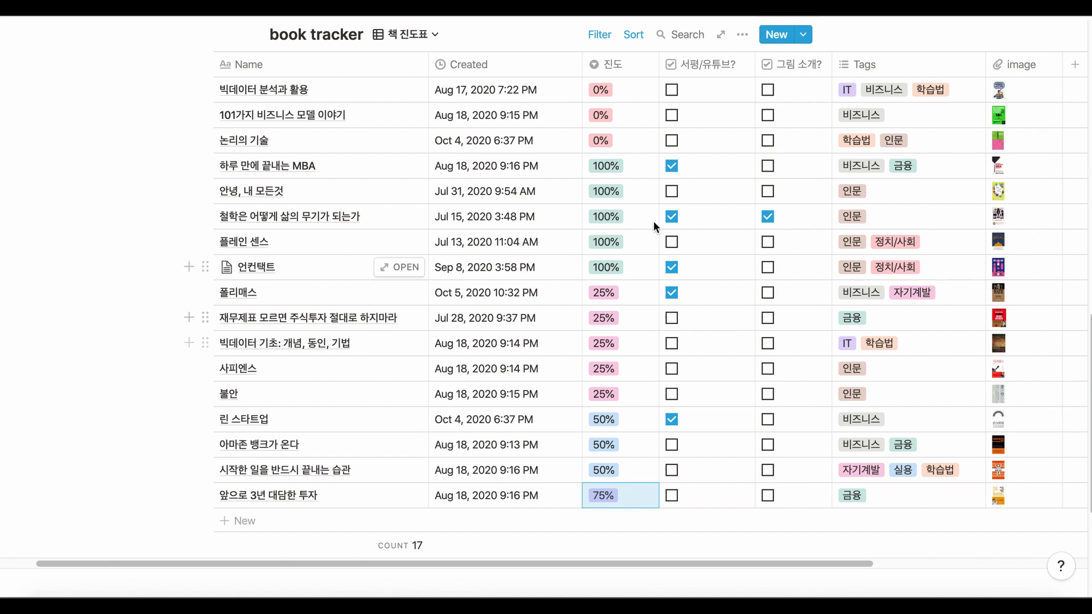
Switch book tracker to the Tag sorted board view and add an empty card to the 인문 column.
{"action": "left_click", "coordinate": [438, 35]}
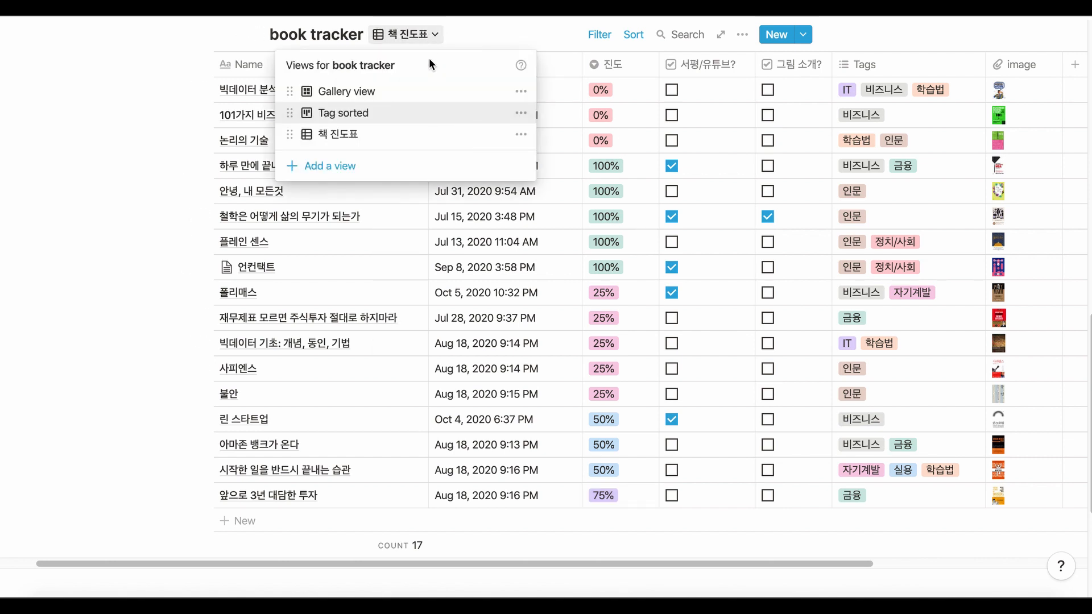
{"action": "left_click", "coordinate": [440, 117]}
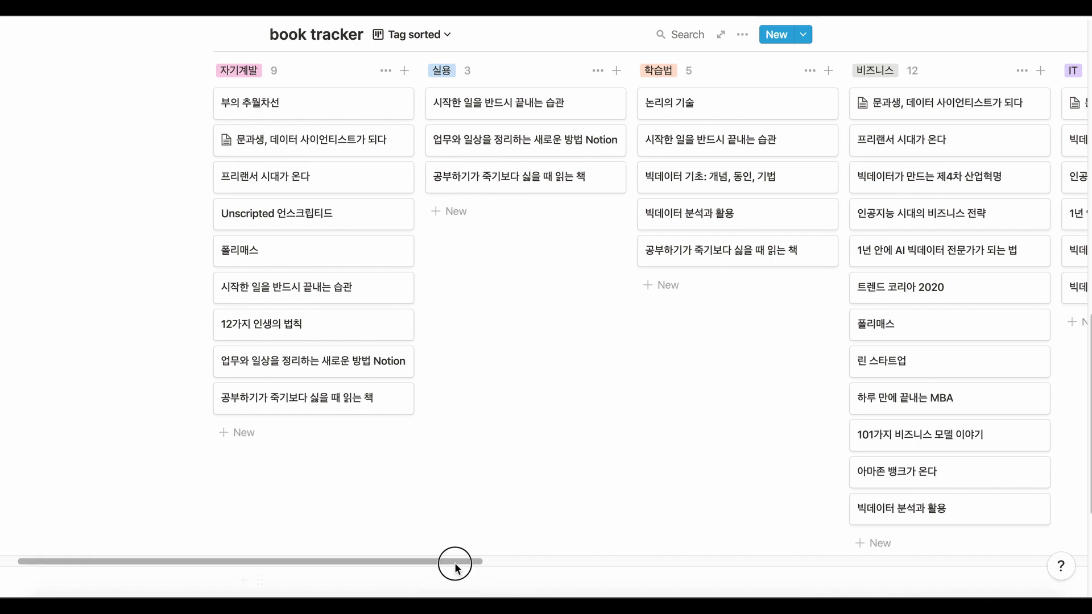
{"action": "left_click_drag", "start_coordinate": [453, 566], "coordinate": [702, 556]}
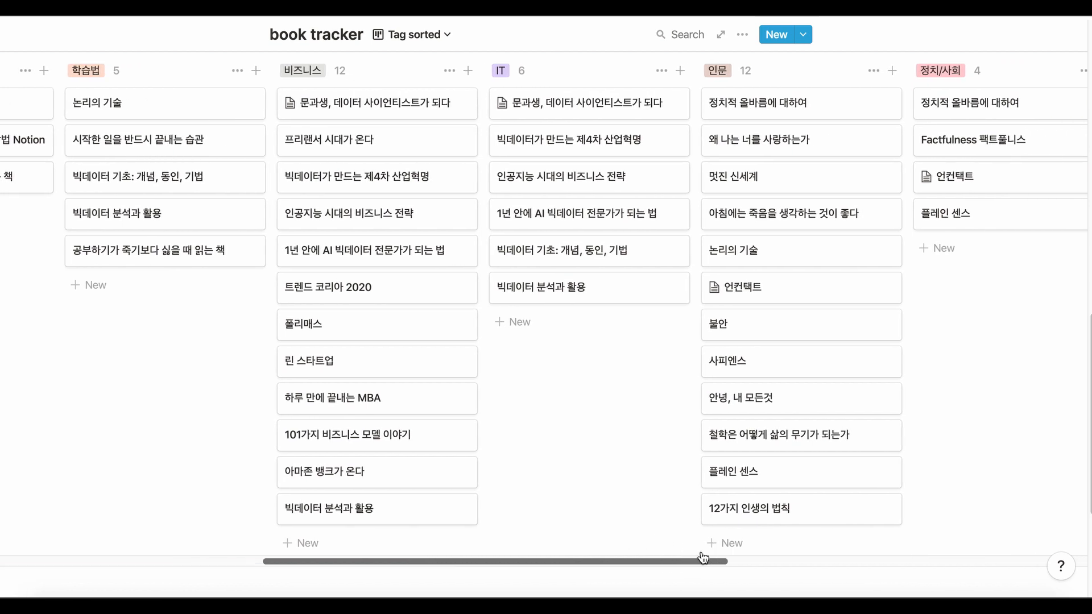
{"action": "left_click", "coordinate": [697, 546]}
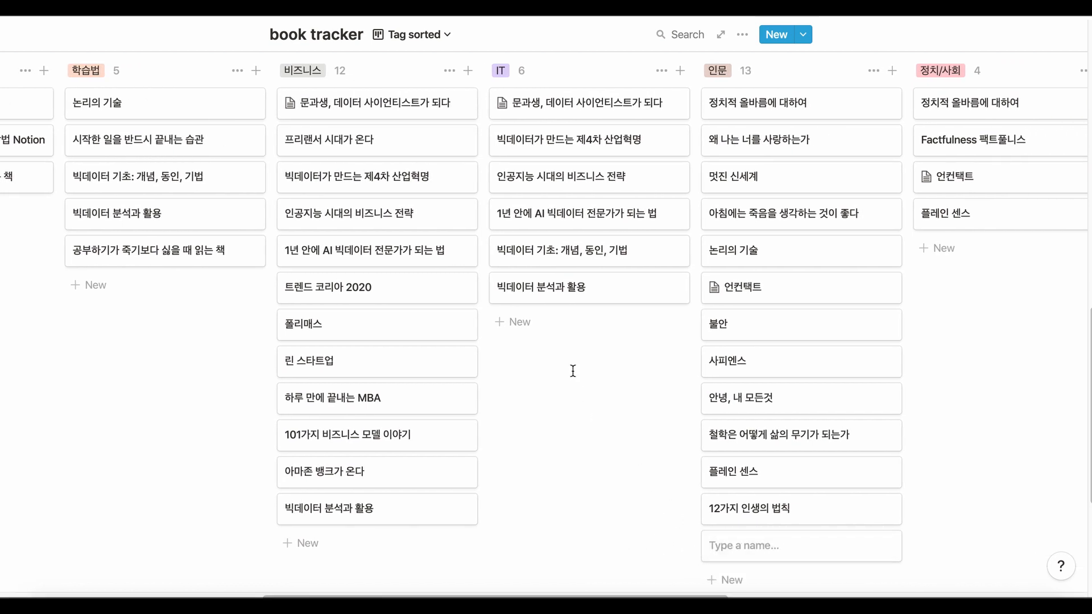